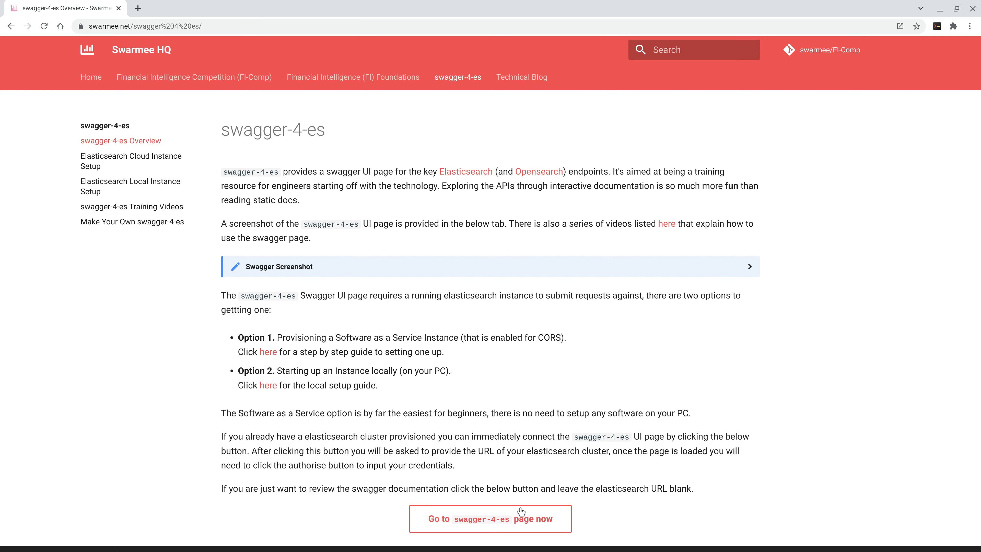
click(533, 522)
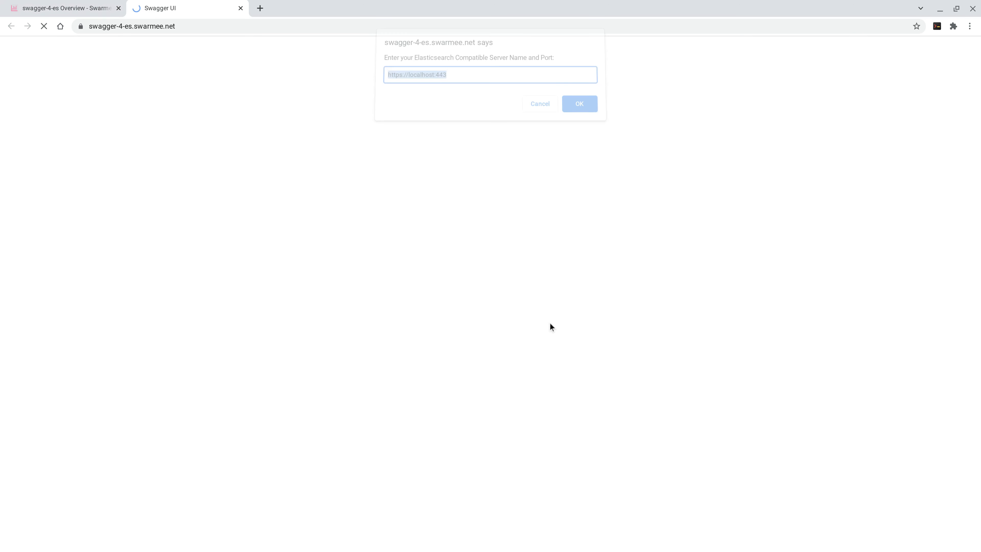
text(https://swarmee-8422523774.us-east-1.bonsaisearch.net:443)
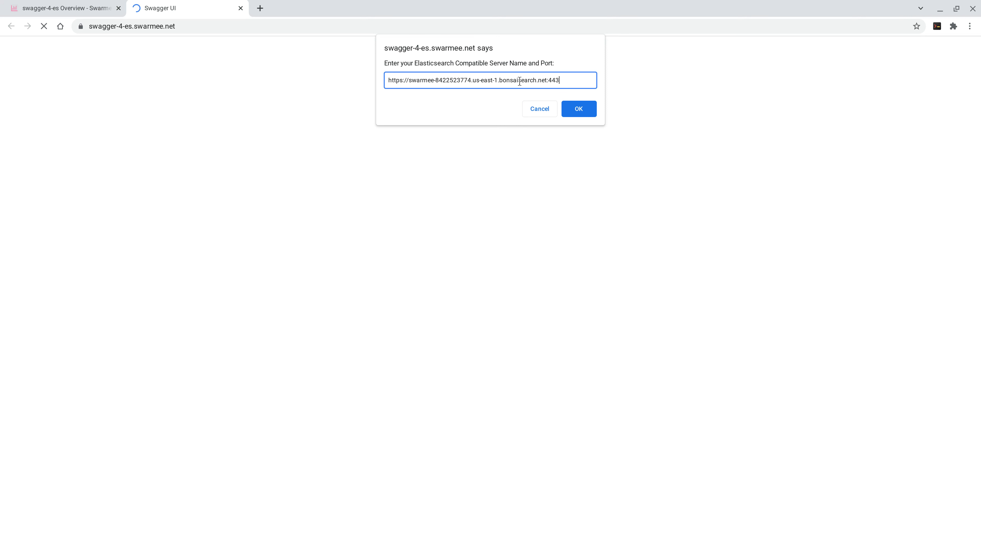
click(577, 109)
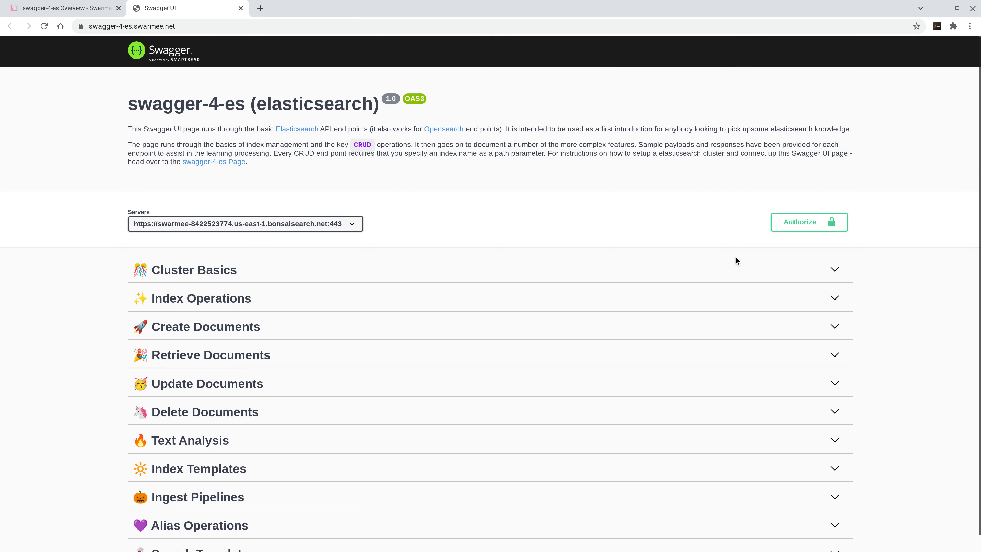
Step: Authorize API access with the HTTPBasic username and password, and close the authorization dialog
click(795, 222)
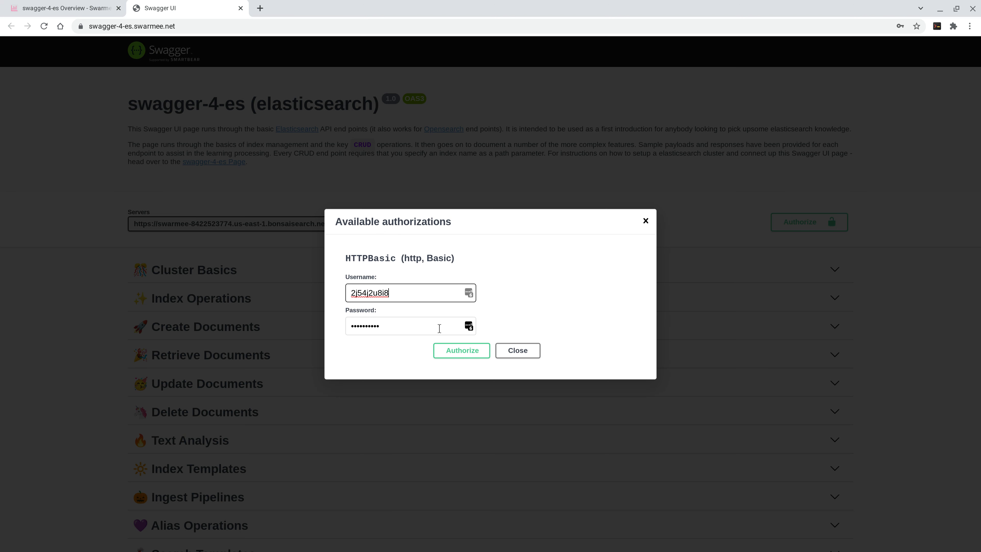
click(463, 350)
click(515, 345)
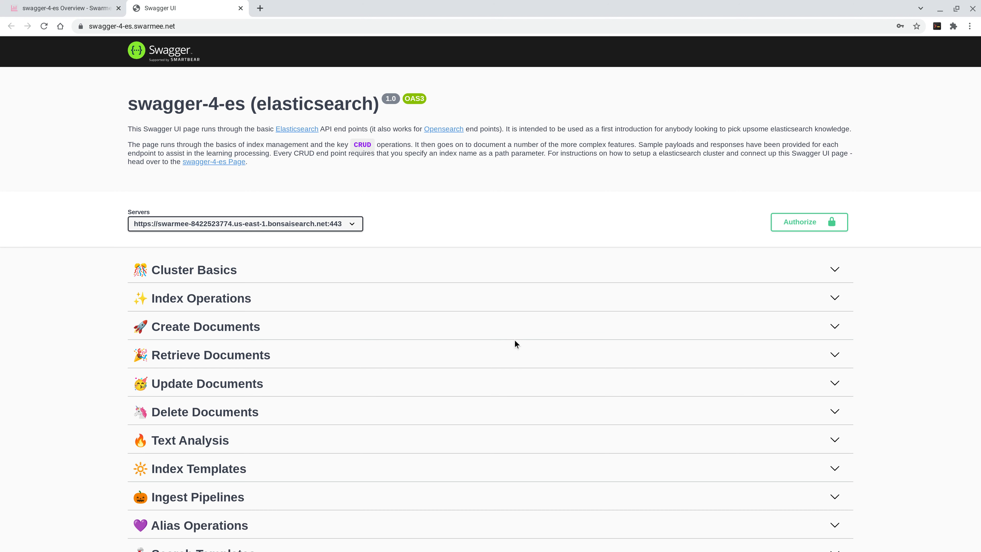
Step: Execute the Retrieve Cluster Health request (GET /_cluster/health) under Cluster Basics
click(339, 276)
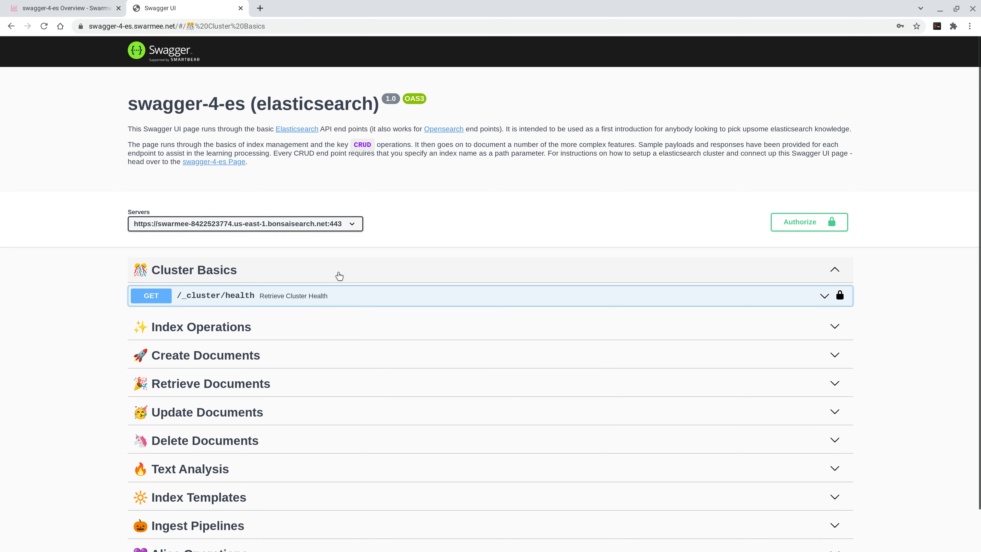
click(425, 304)
click(815, 391)
click(520, 450)
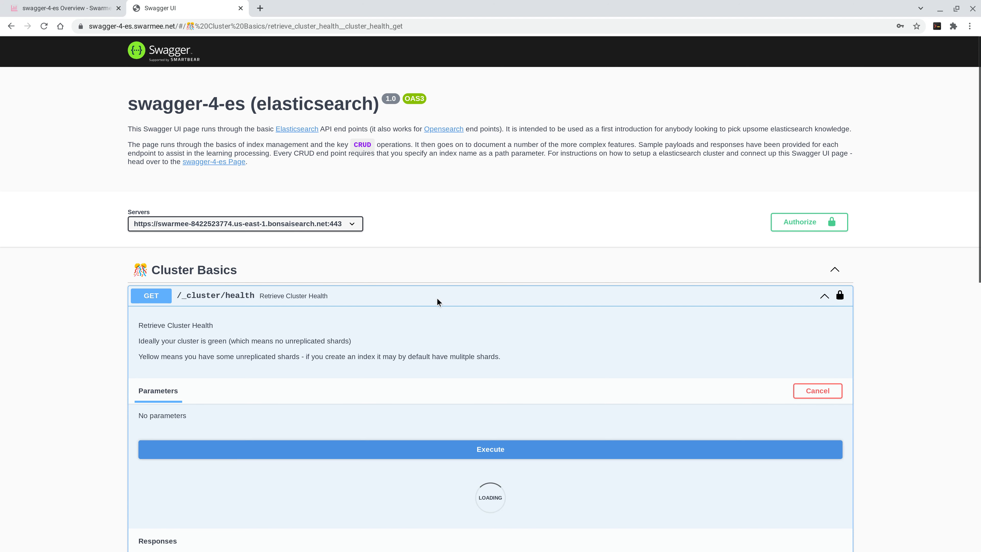
Step: Examine the cluster health request and its response body, and collapse the endpoint and the Cluster Basics section
scroll(417, 289, down, 4)
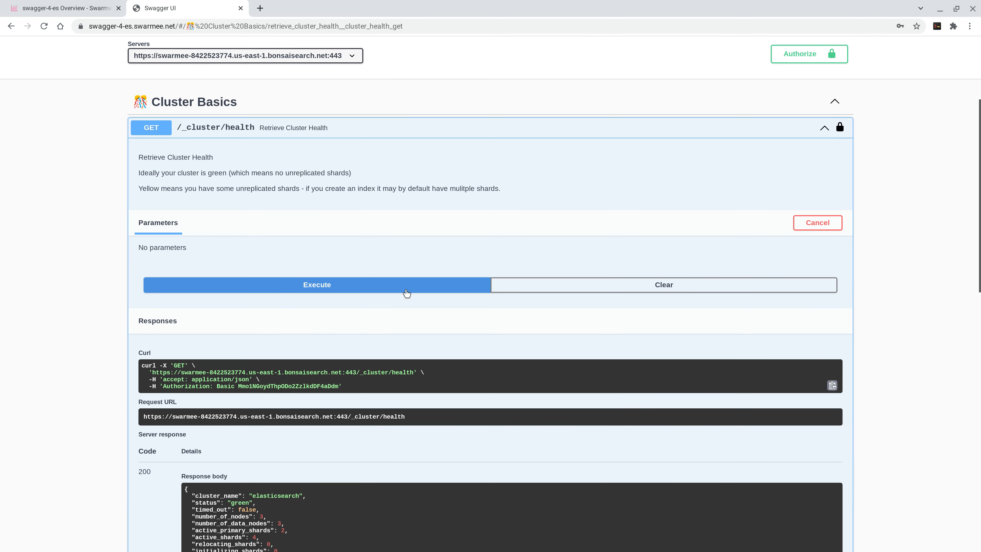
scroll(407, 293, down, 3)
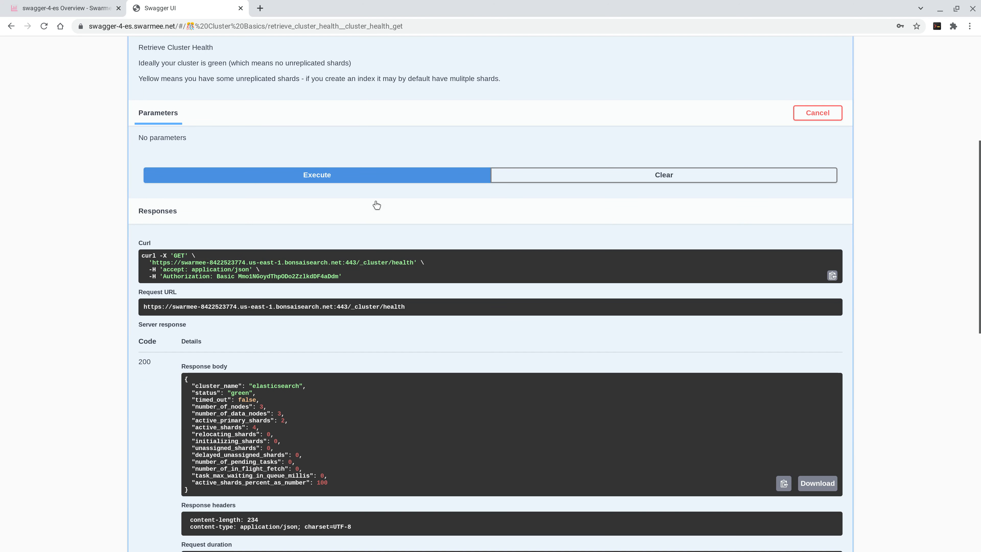
scroll(376, 205, up, 3)
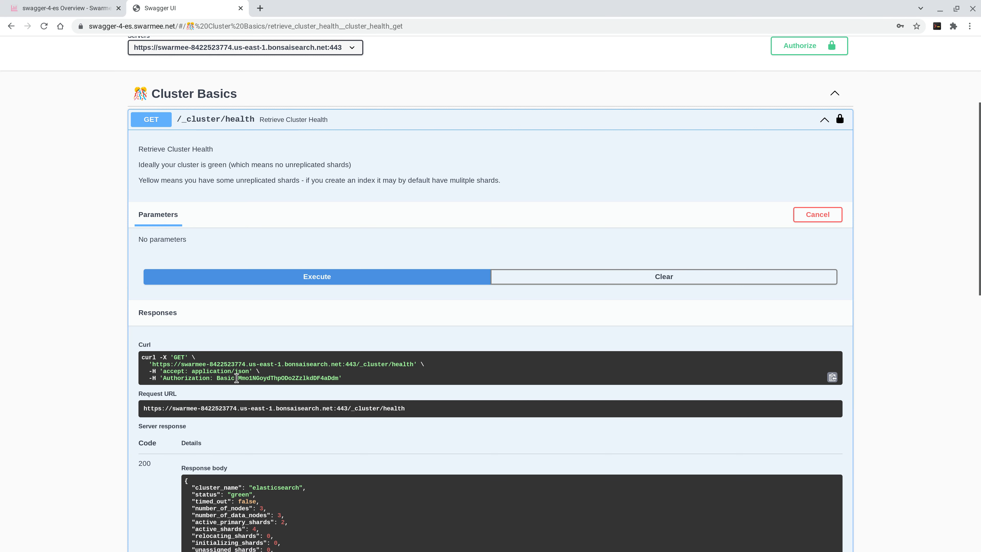
scroll(237, 377, down, 3)
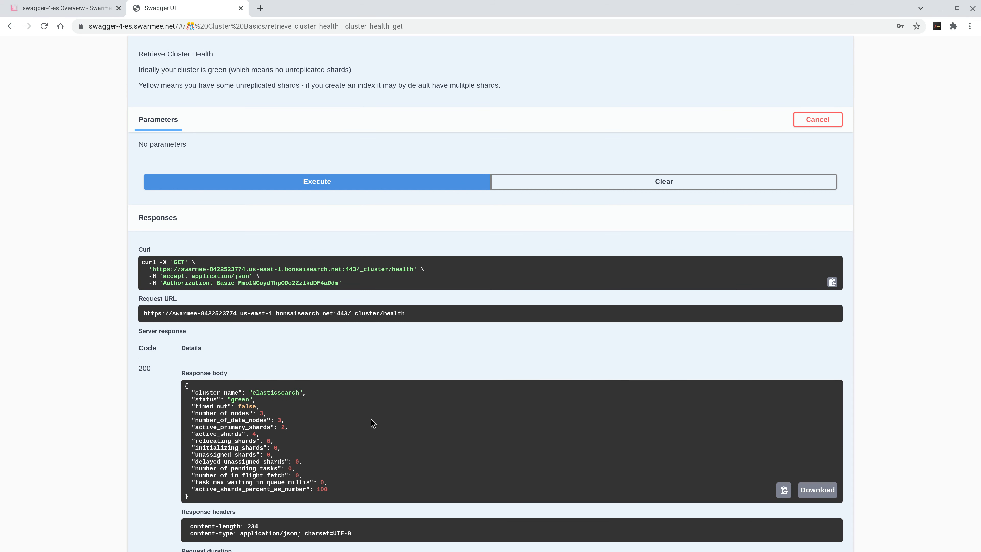
scroll(372, 420, up, 5)
click(350, 185)
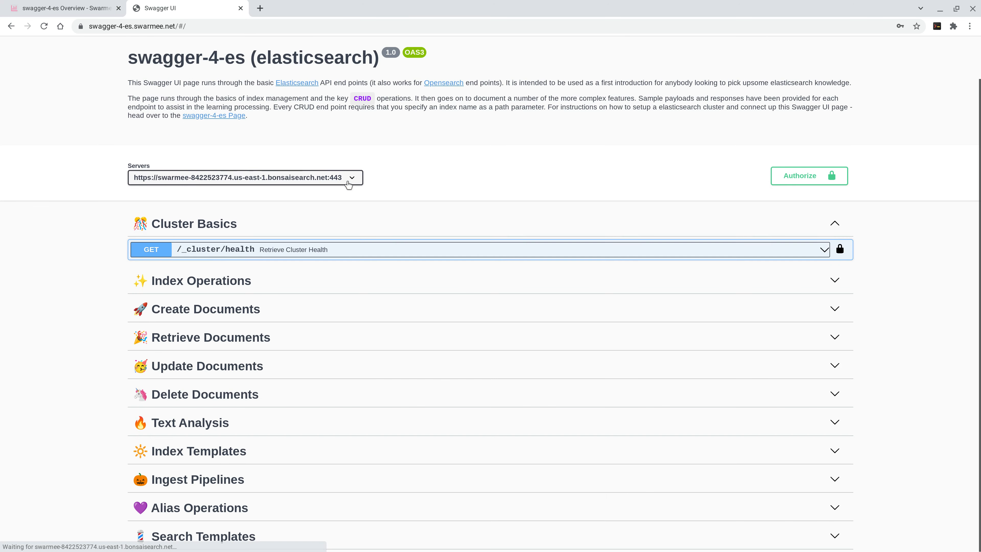
click(228, 227)
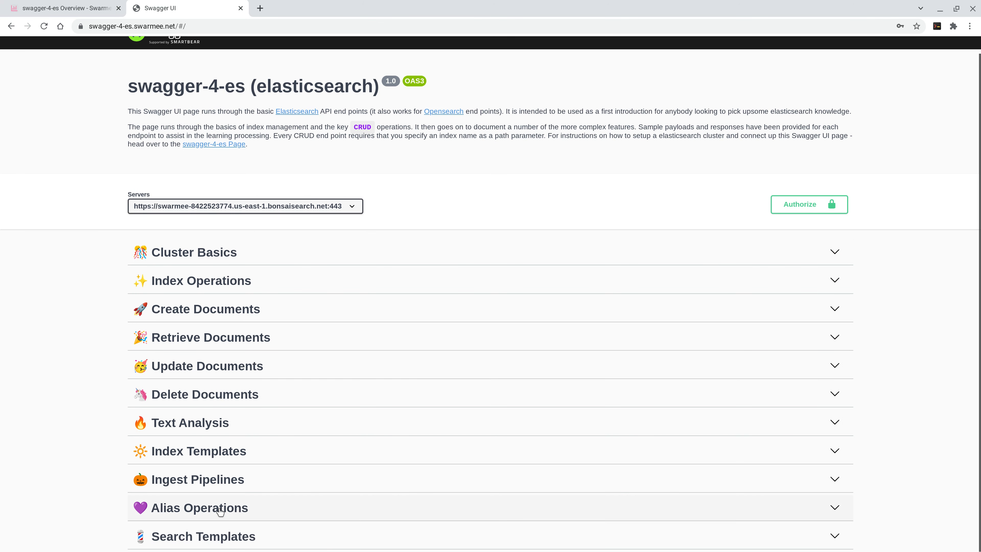
Step: Expand the Search Templates section and its Save Search Template endpoint down to the request body example
click(232, 538)
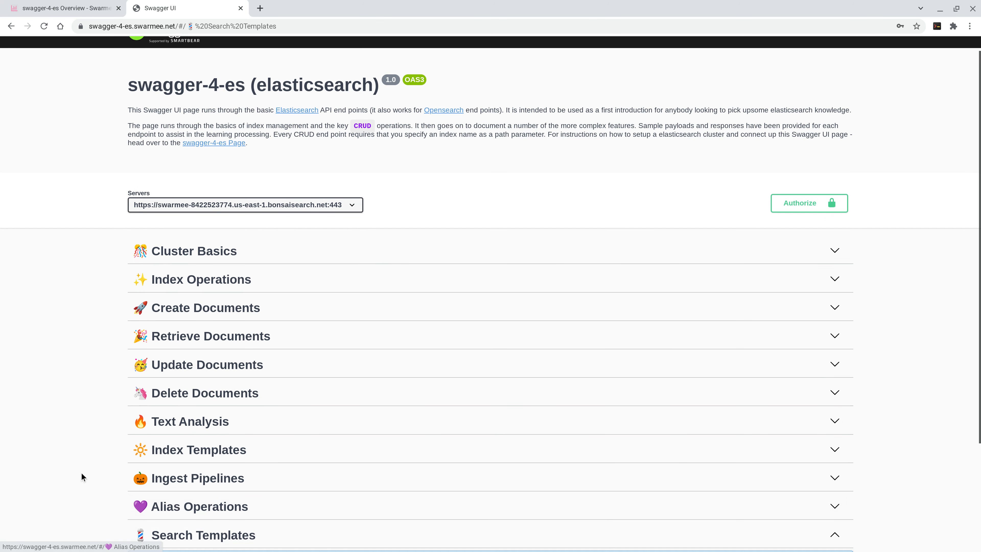
scroll(81, 472, down, 5)
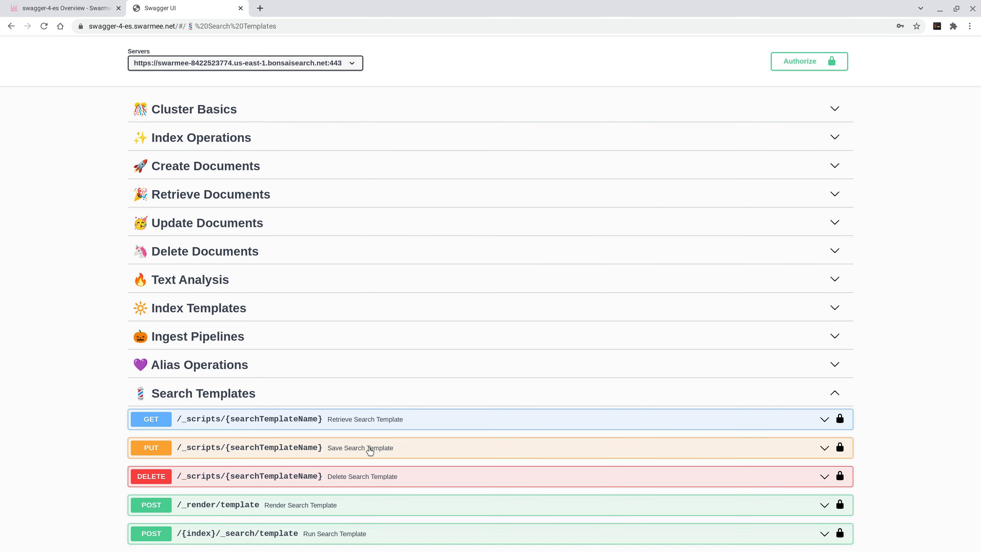
click(425, 449)
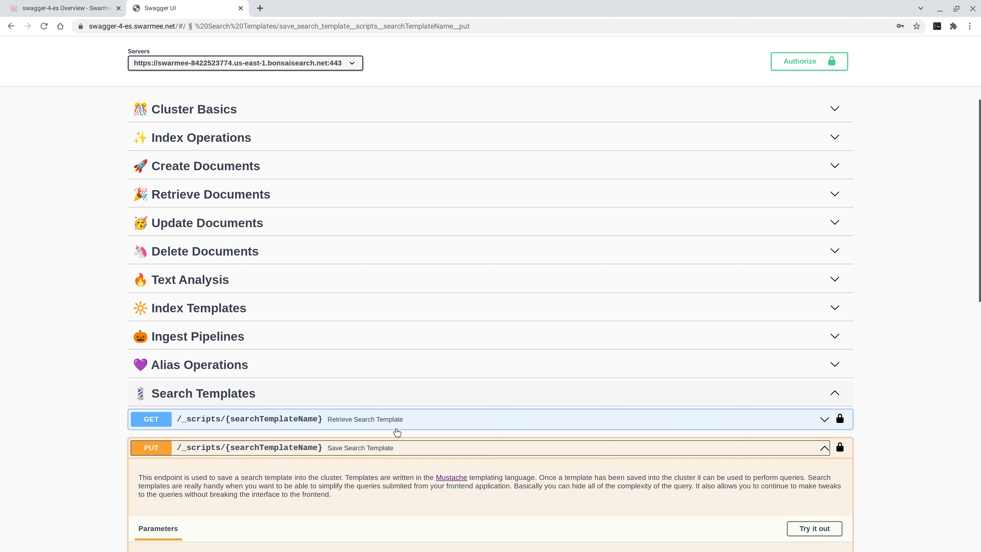
scroll(415, 448, down, 1)
scroll(415, 449, down, 7)
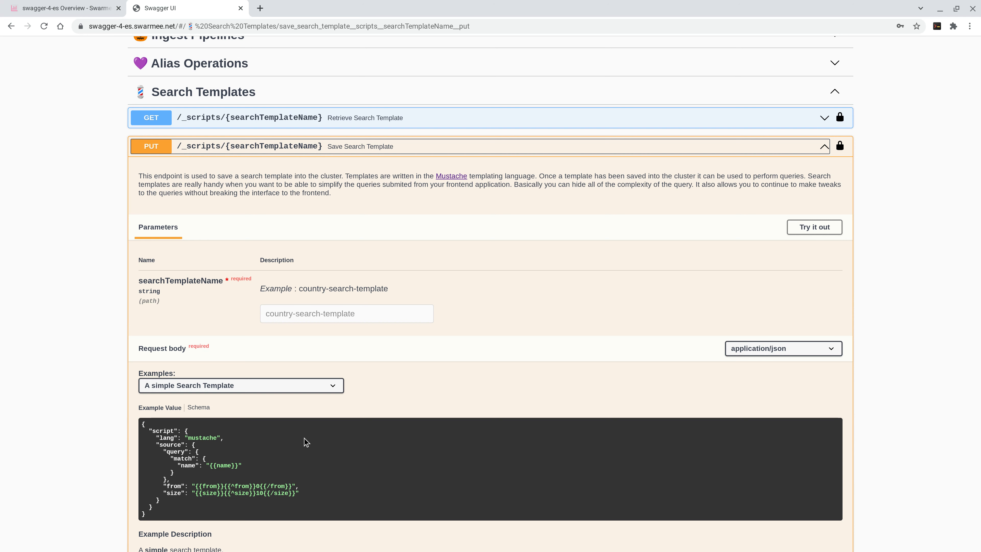
Step: Load the example "A Search Template with multiple crtiera" in the Save Search Template endpoint and make the request editable
click(333, 386)
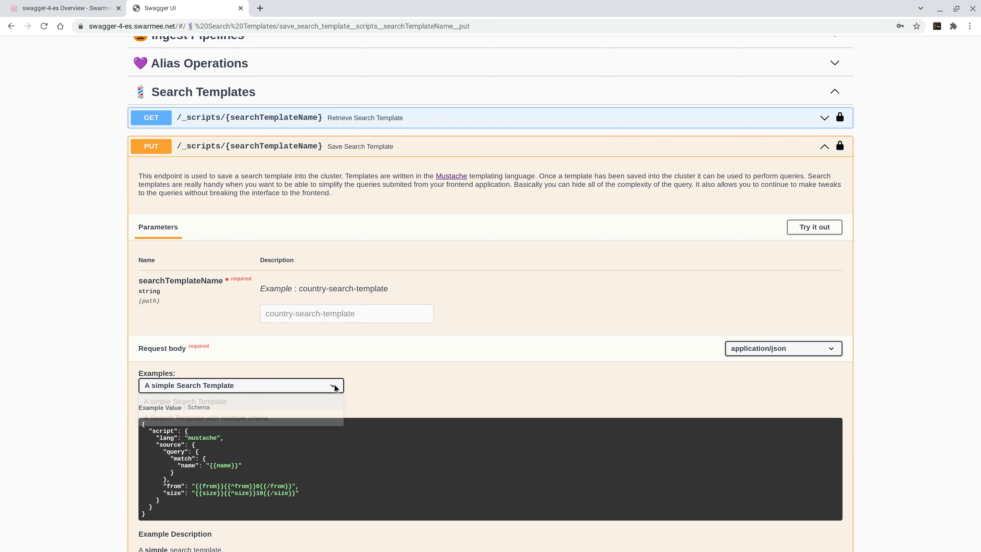
click(323, 417)
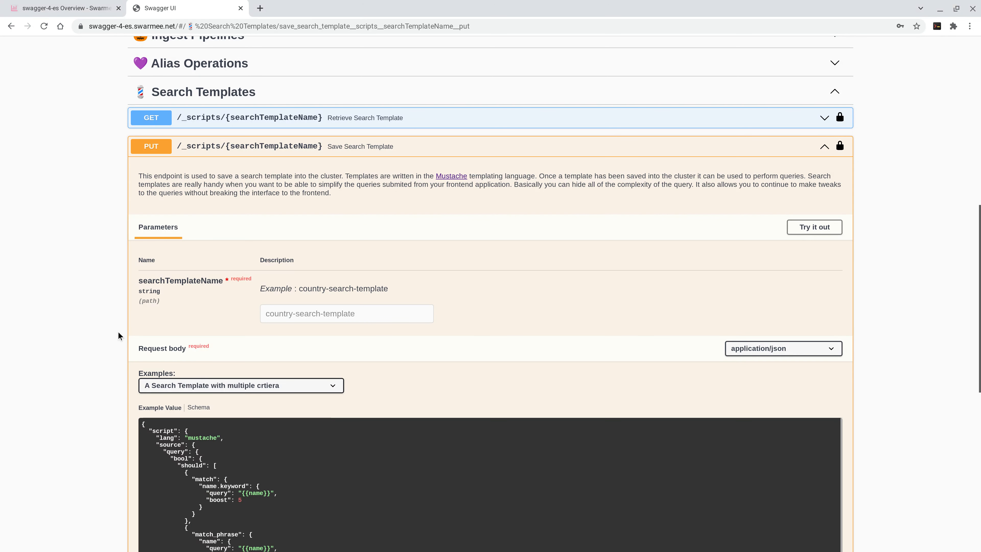
scroll(116, 409, down, 2)
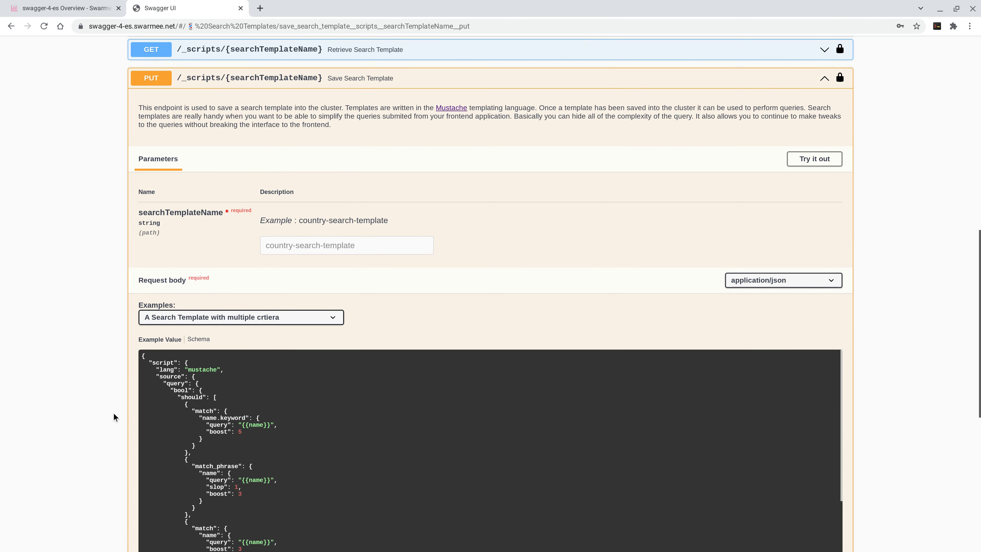
scroll(116, 409, down, 3)
click(814, 48)
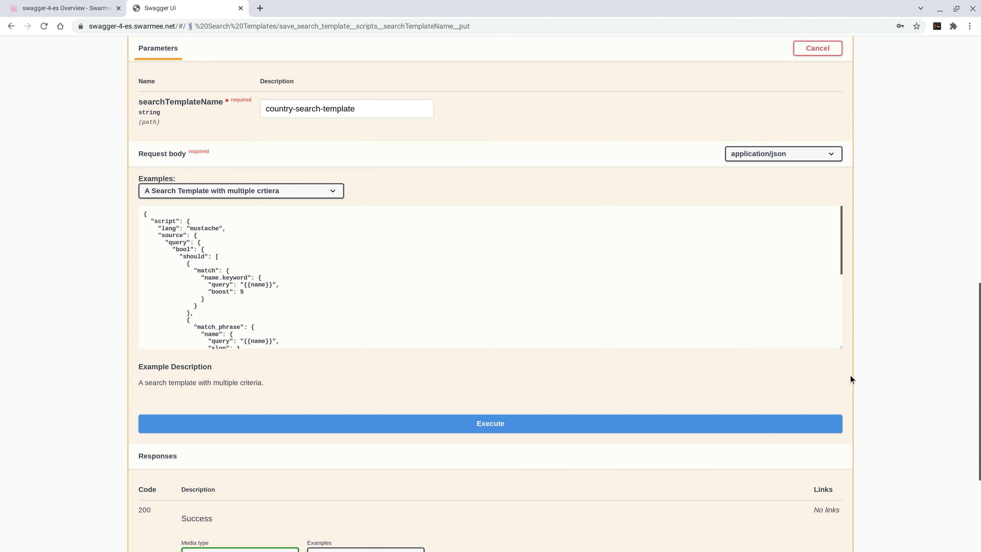
Step: Enlarge the request body editor vertically until the whole multiple-criteria template fits
click(838, 342)
key(ctrl+a)
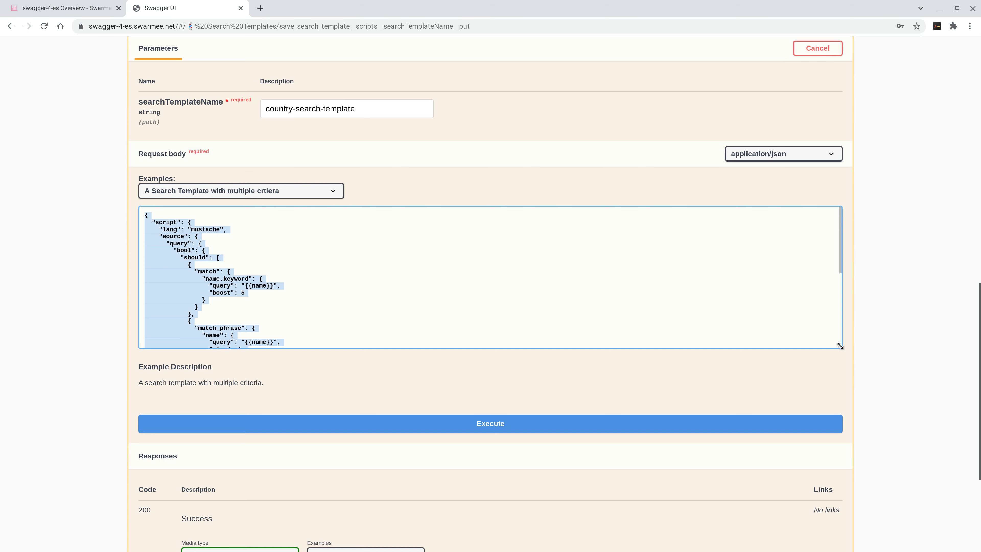
drag(840, 345, 842, 526)
click(298, 330)
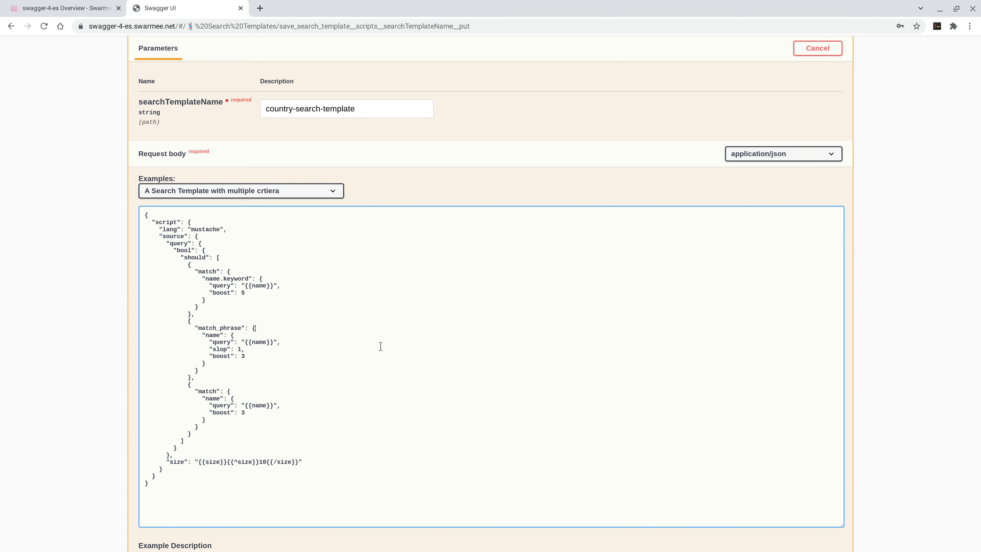
Step: Review the should clause and the {{name}} variables in the template, and execute the save request for country-search-template
scroll(87, 341, down, 3)
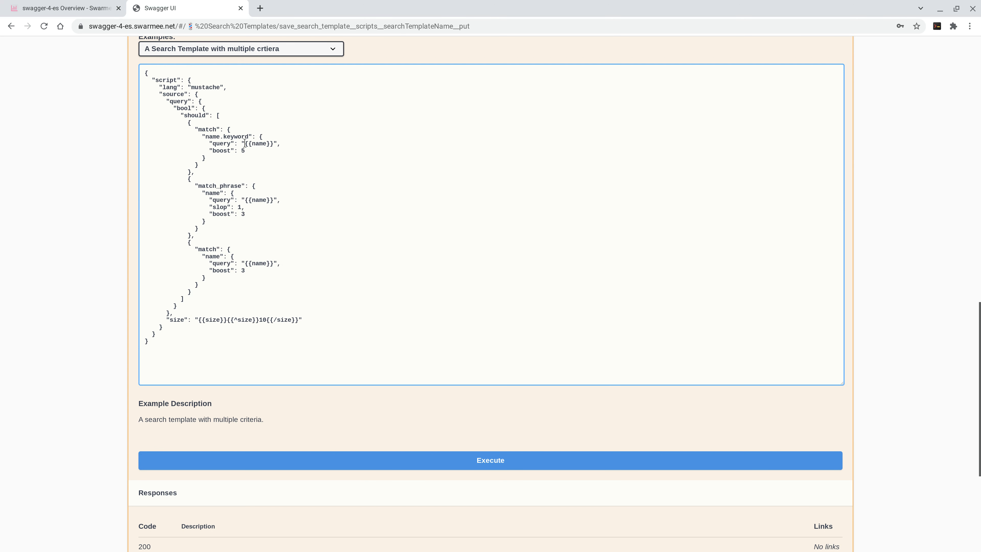
double_click(197, 116)
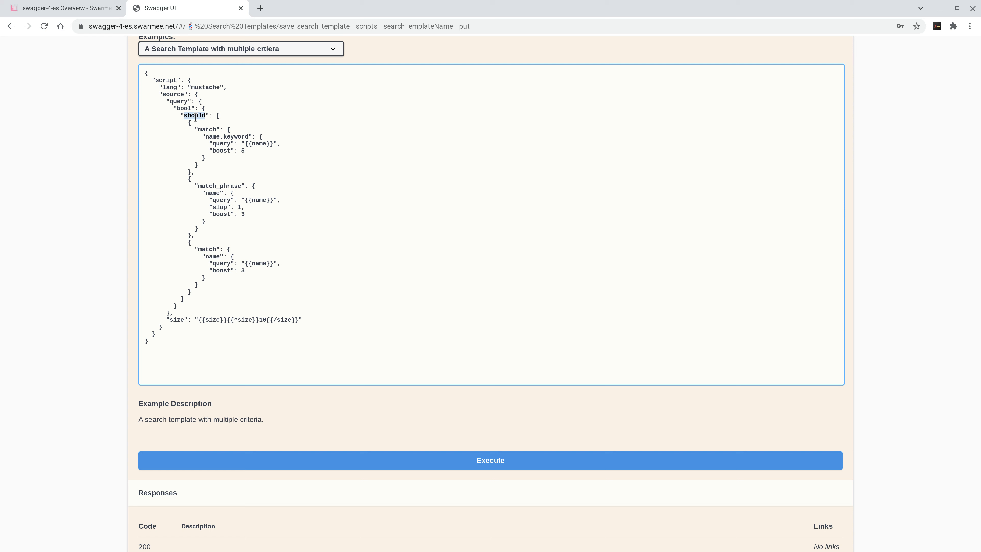
click(188, 108)
double_click(260, 144)
click(247, 208)
double_click(259, 200)
click(457, 461)
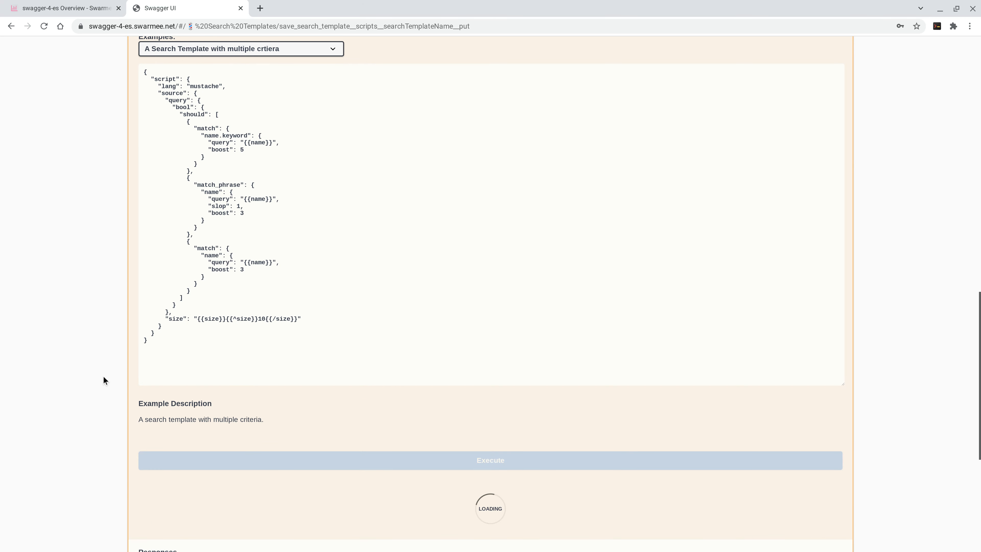
Step: Check the server response to the Save Search Template request and collapse that endpoint
scroll(223, 296, up, 6)
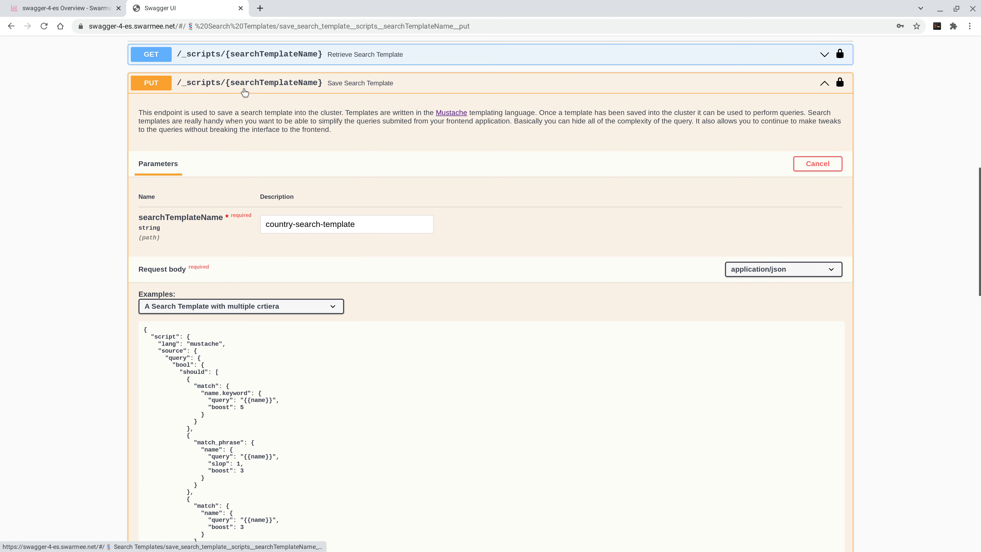
scroll(94, 341, down, 10)
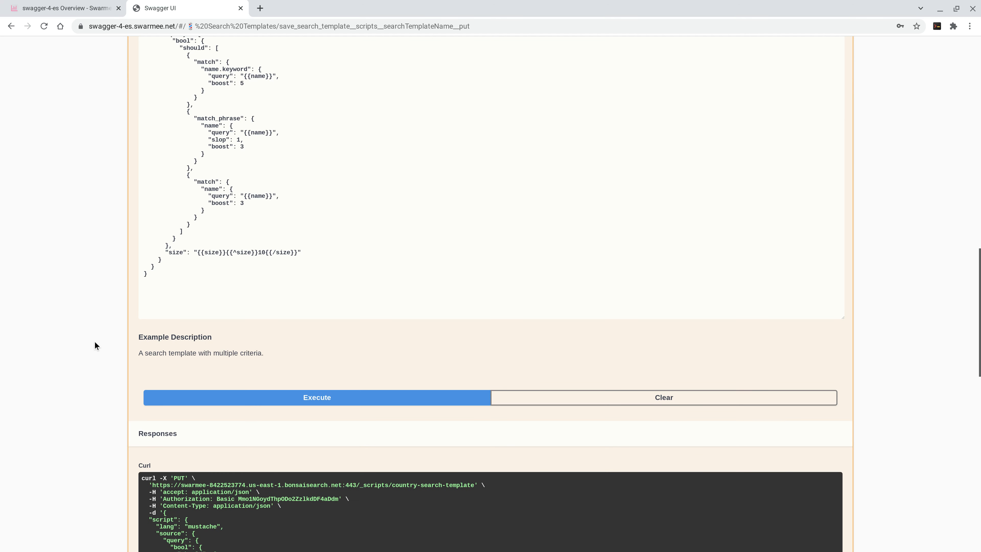
scroll(94, 341, down, 10)
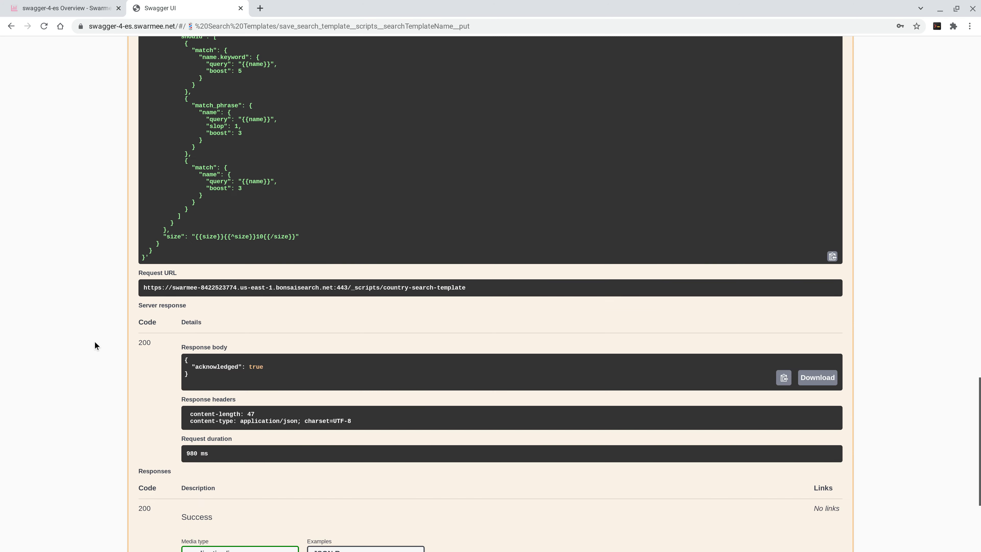
scroll(92, 307, up, 5)
scroll(93, 307, up, 15)
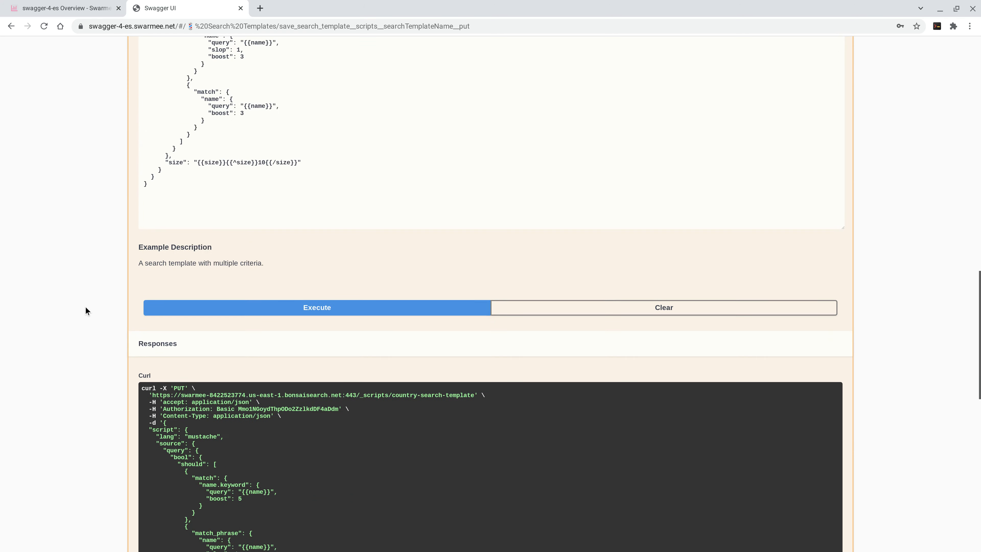
scroll(98, 304, up, 1)
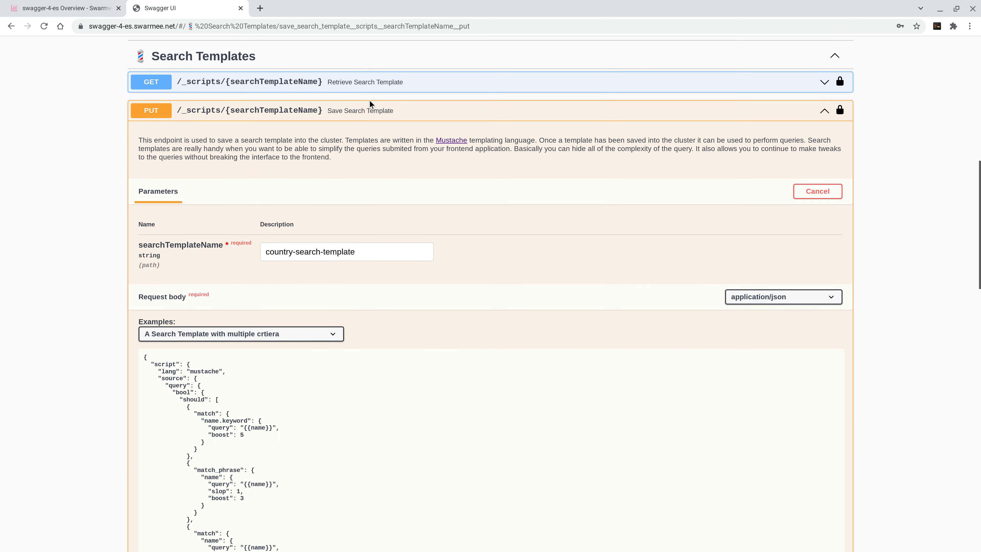
click(386, 109)
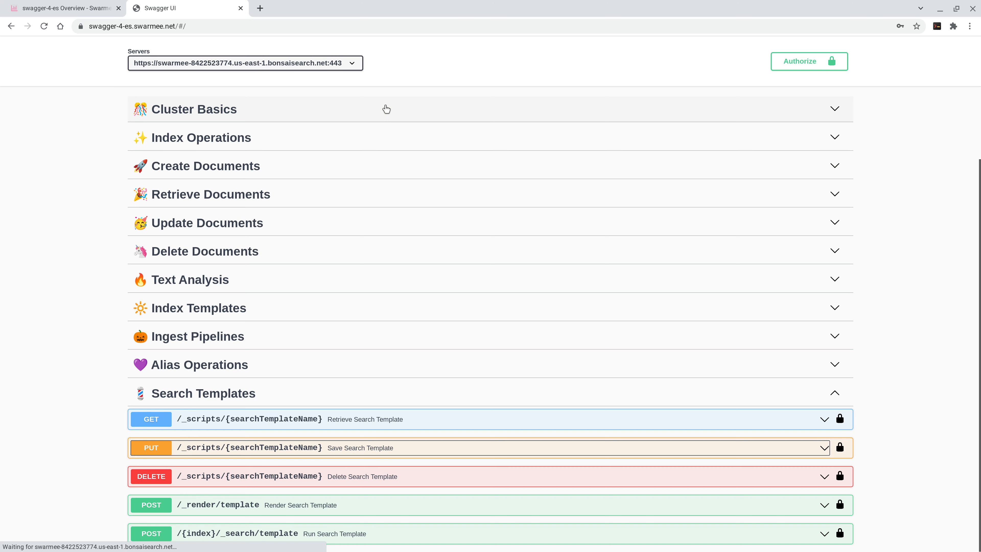
Step: Execute the Retrieve Search Template request (GET /_scripts/{searchTemplateName}) for country-search-template
click(389, 423)
click(815, 483)
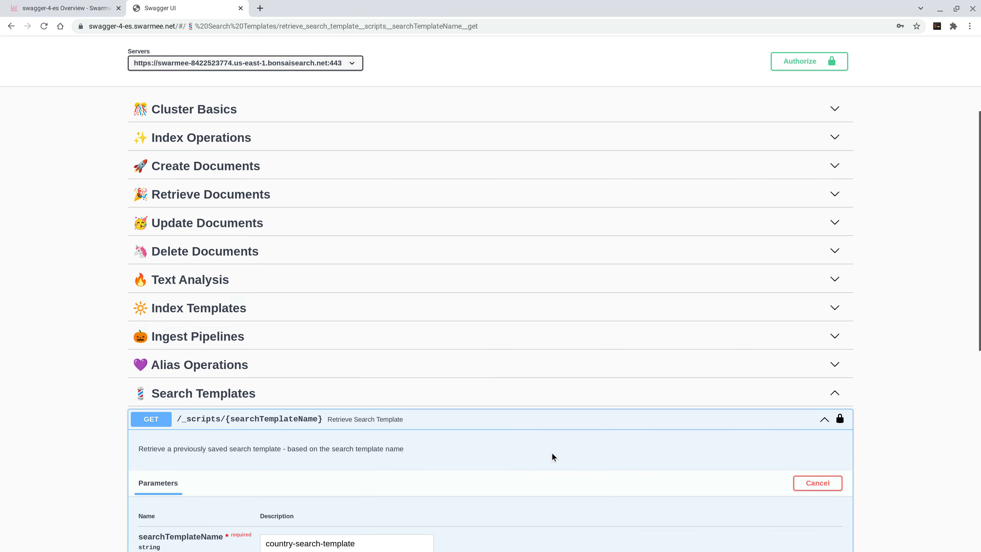
scroll(552, 456, down, 5)
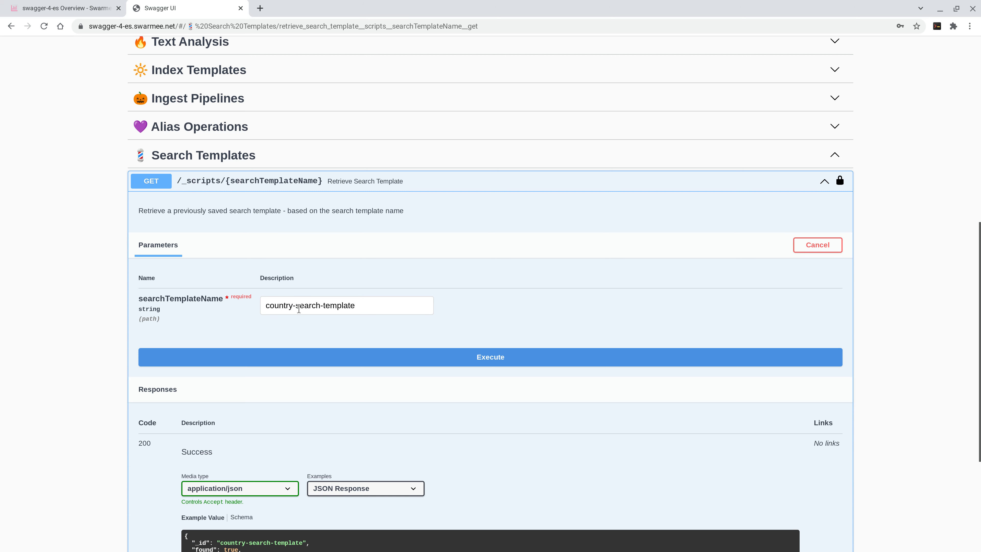
click(495, 361)
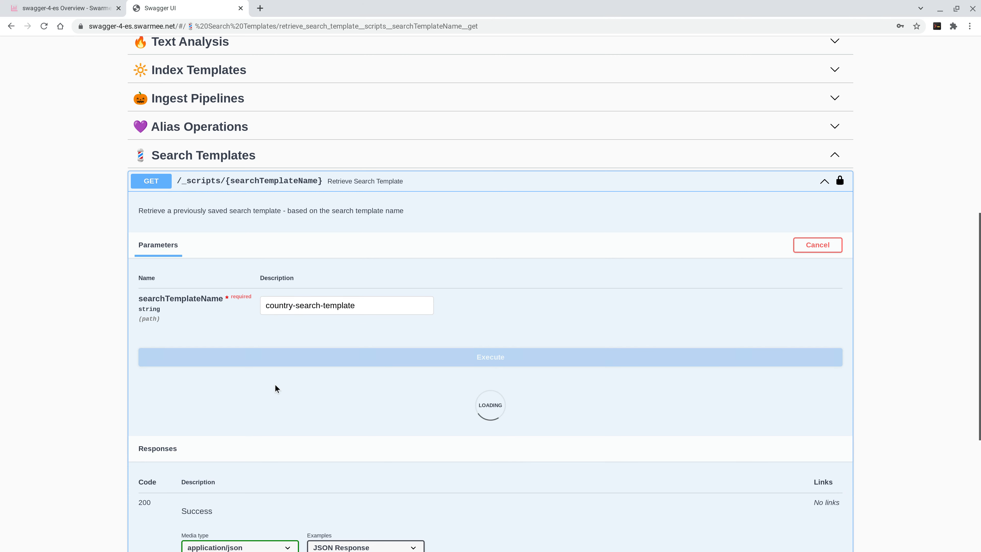
Step: Review the response body of the Retrieve Search Template request for country-search-template and collapse that endpoint
scroll(127, 375, down, 5)
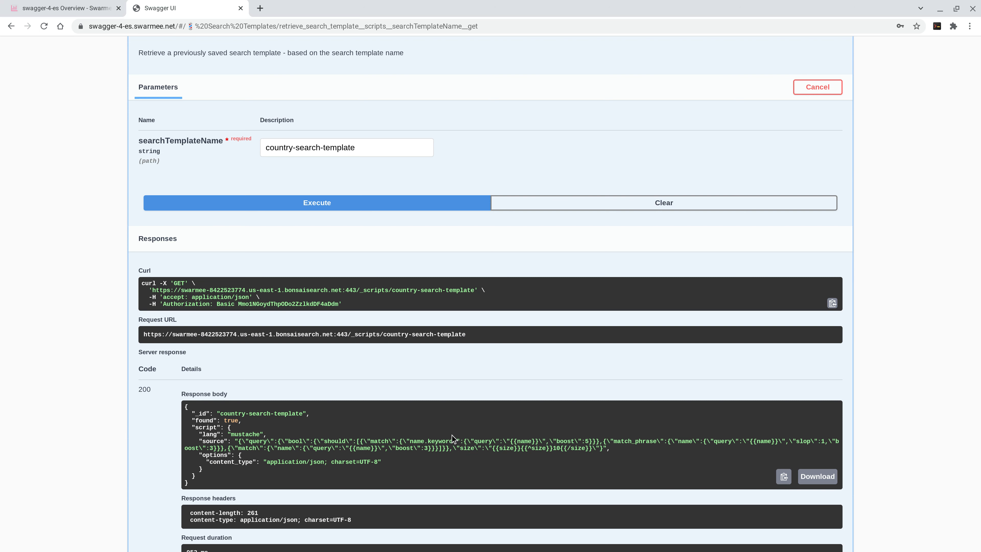
scroll(133, 389, up, 1)
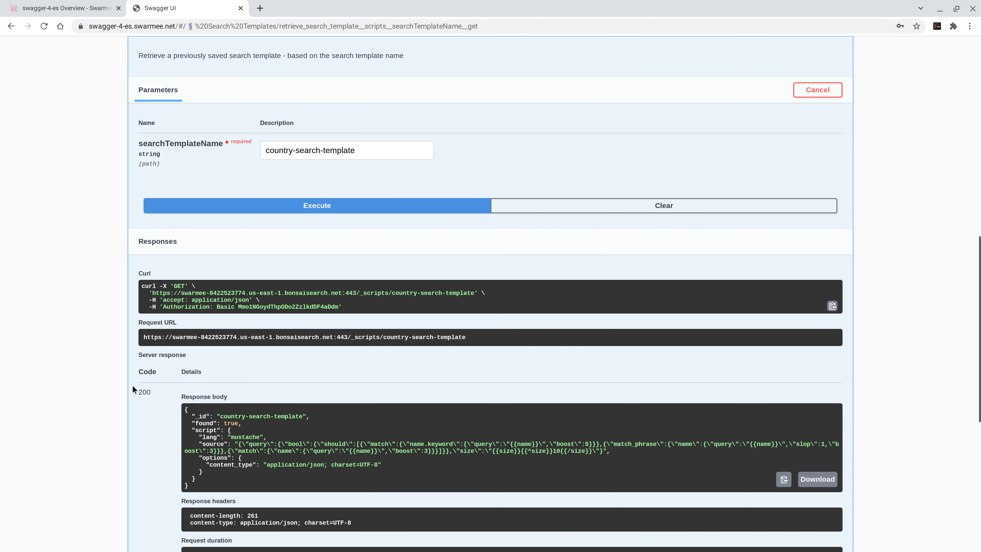
scroll(133, 390, up, 2)
click(304, 83)
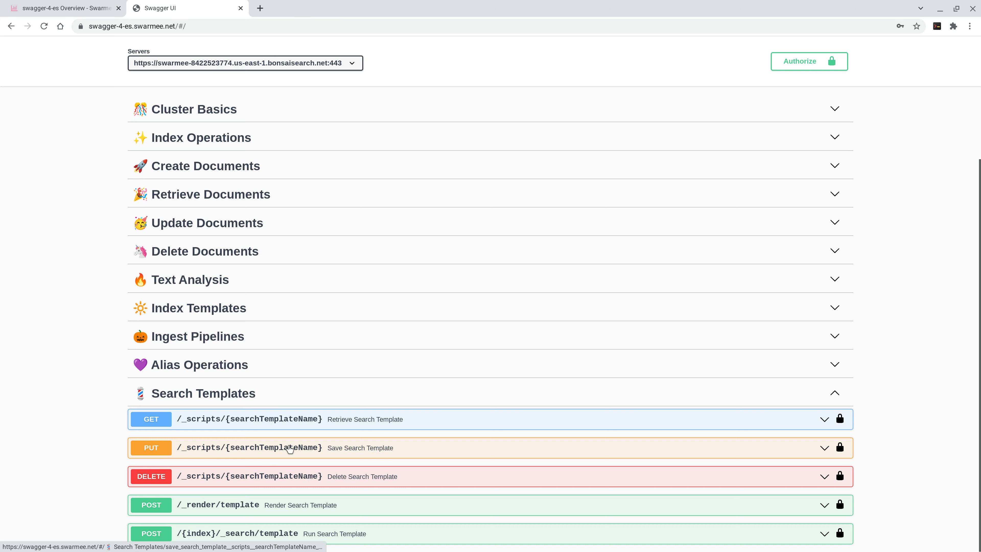
Step: Reopen the Save Search Template endpoint to review its description and request body, and collapse it again
click(182, 453)
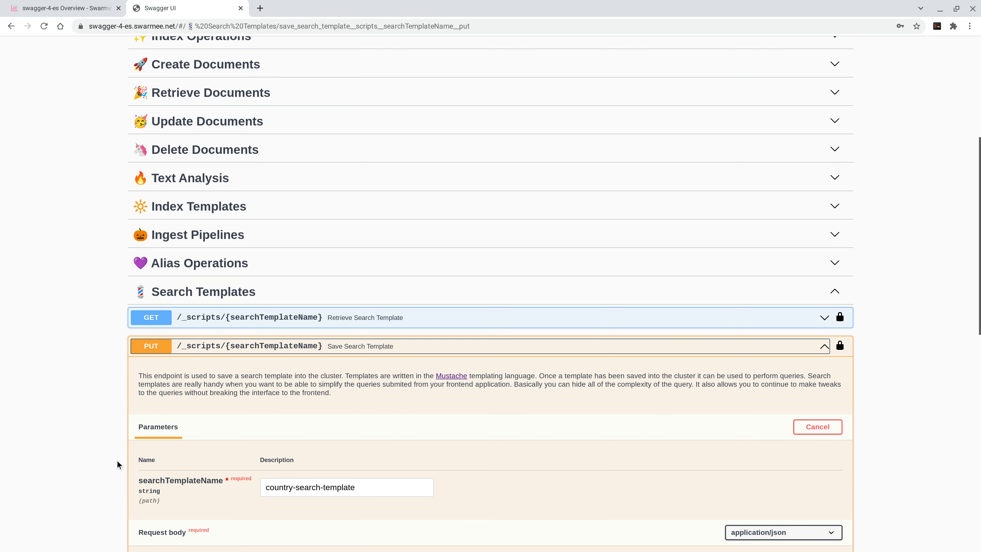
scroll(118, 460, down, 4)
scroll(119, 460, down, 3)
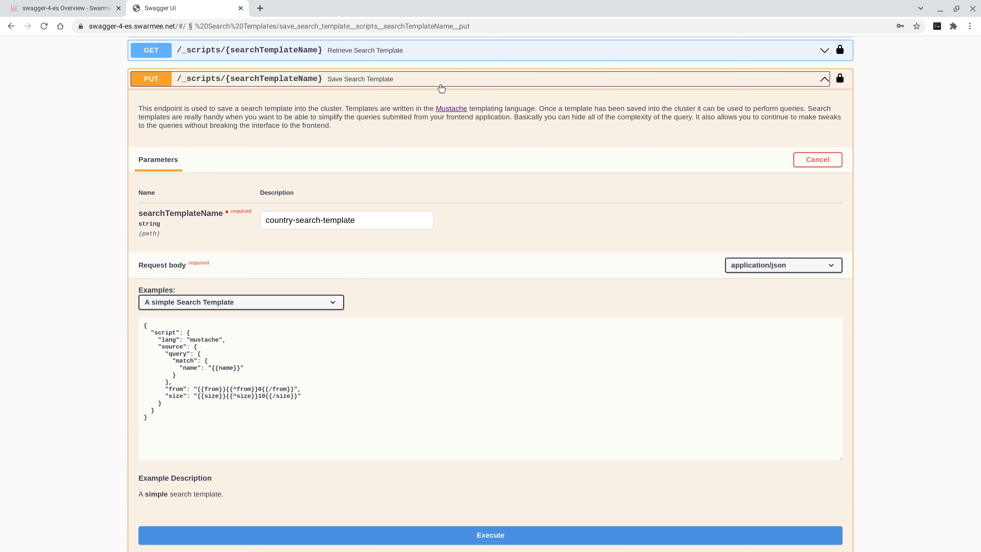
click(389, 82)
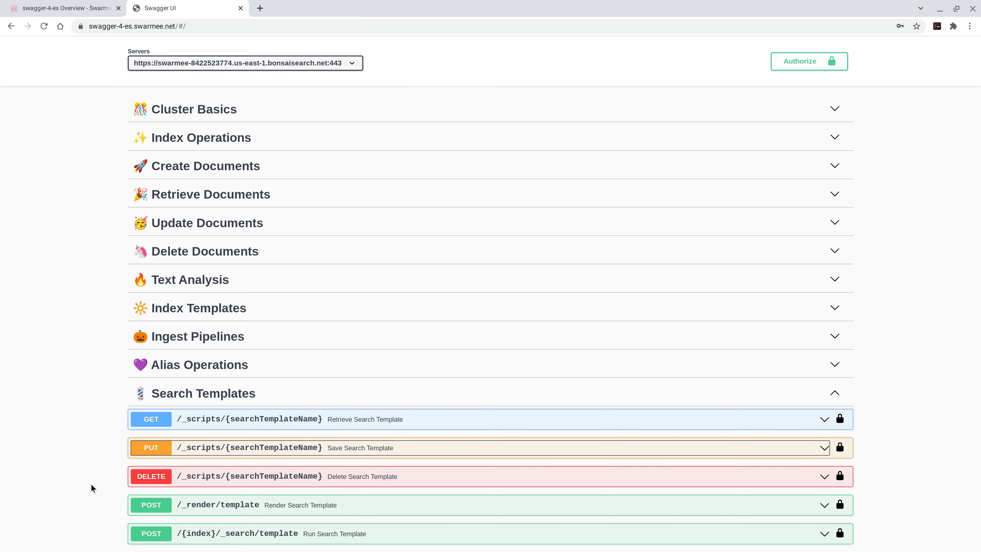
Step: Expand the Render Search Template endpoint (POST /_render/template) and make its request body editable
click(222, 515)
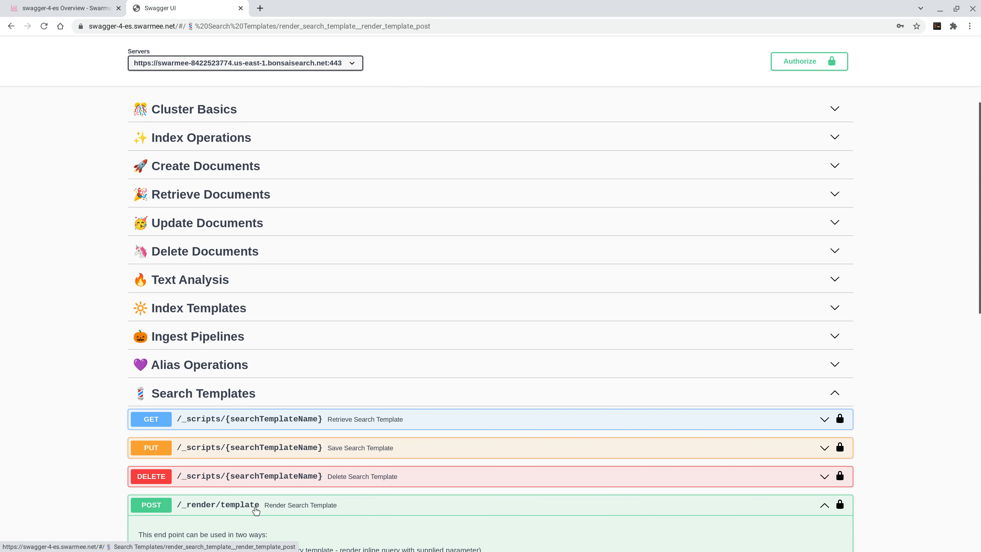
scroll(391, 463, down, 3)
scroll(391, 464, down, 6)
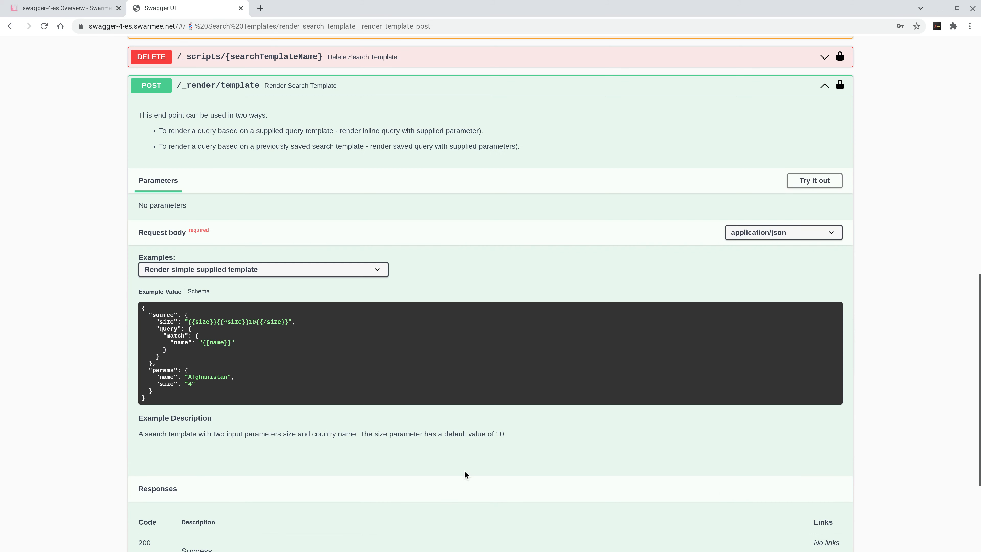
click(814, 180)
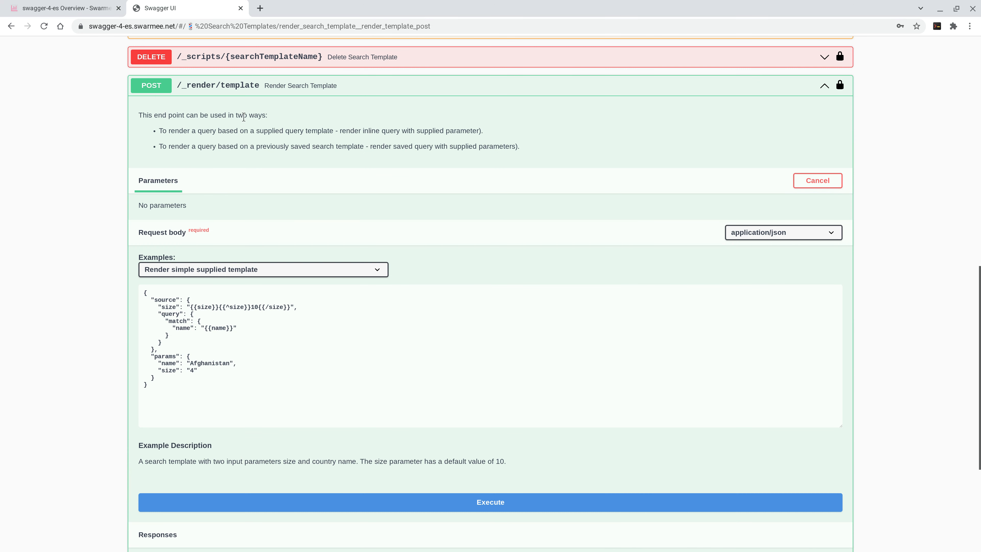
Step: Review the supplied-template description and the query block, and execute the "Render simple supplied template" request with name Afghanistan and size 4
drag(159, 133, 283, 132)
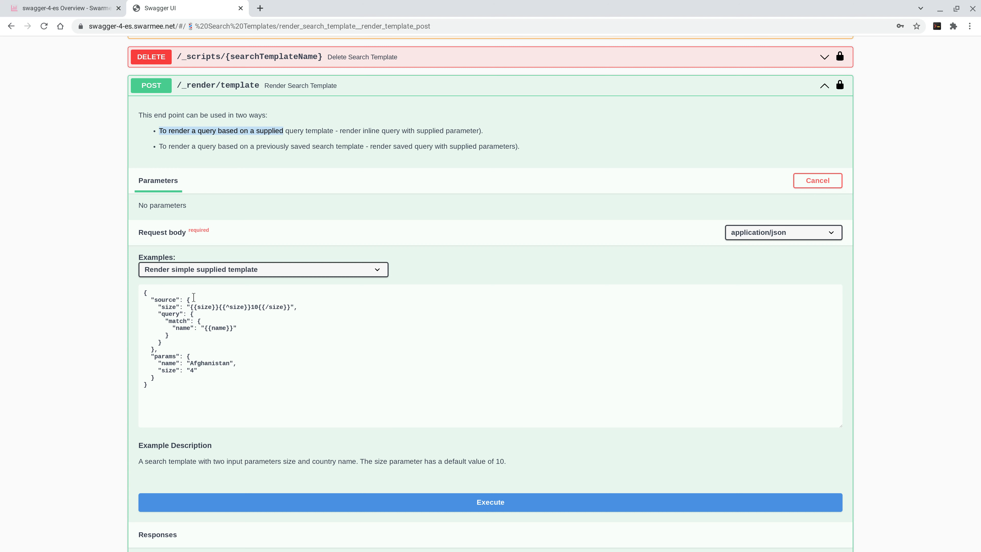
drag(159, 315, 170, 337)
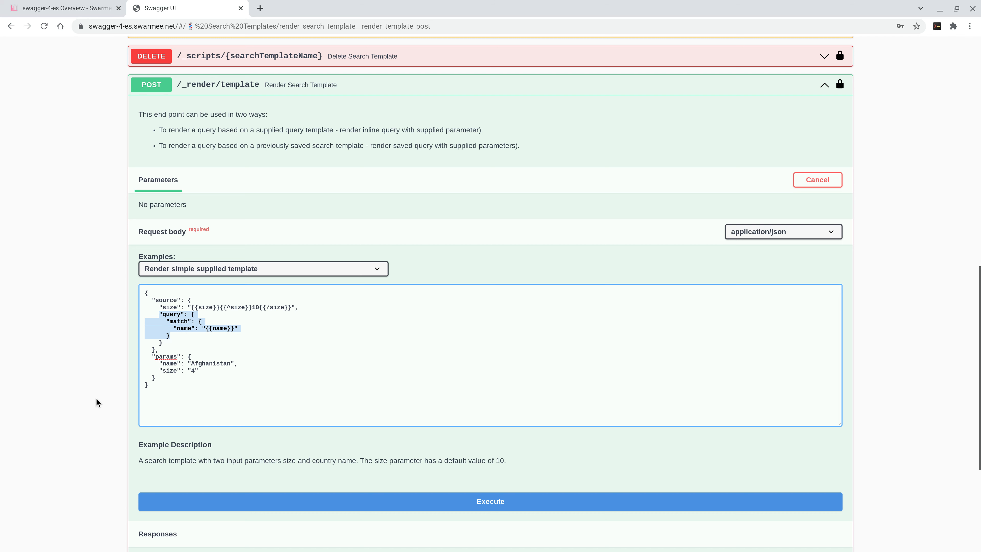
scroll(96, 398, down, 3)
click(259, 374)
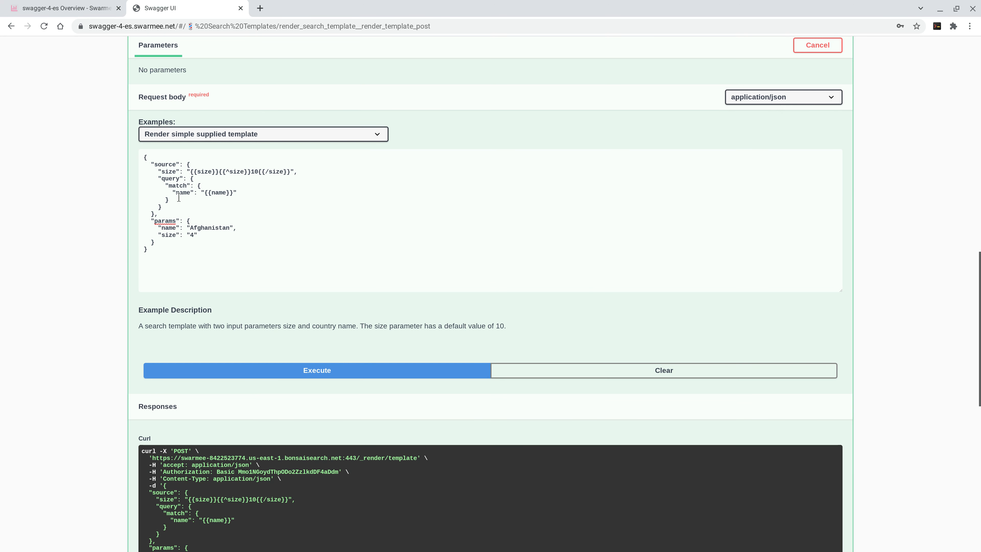
Step: Compare the submitted parameters with the template_output block in the server response of the simple template render
scroll(92, 441, down, 3)
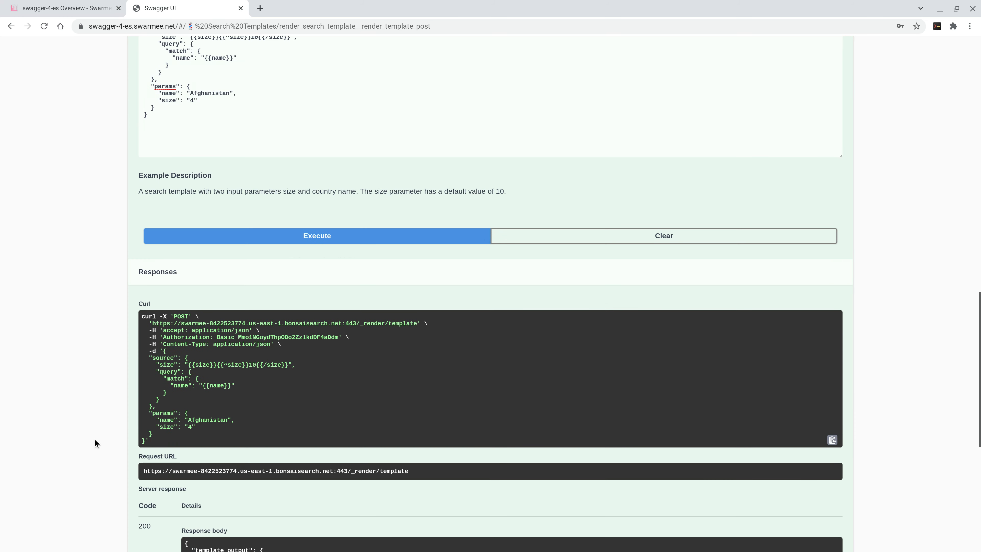
scroll(95, 444, down, 3)
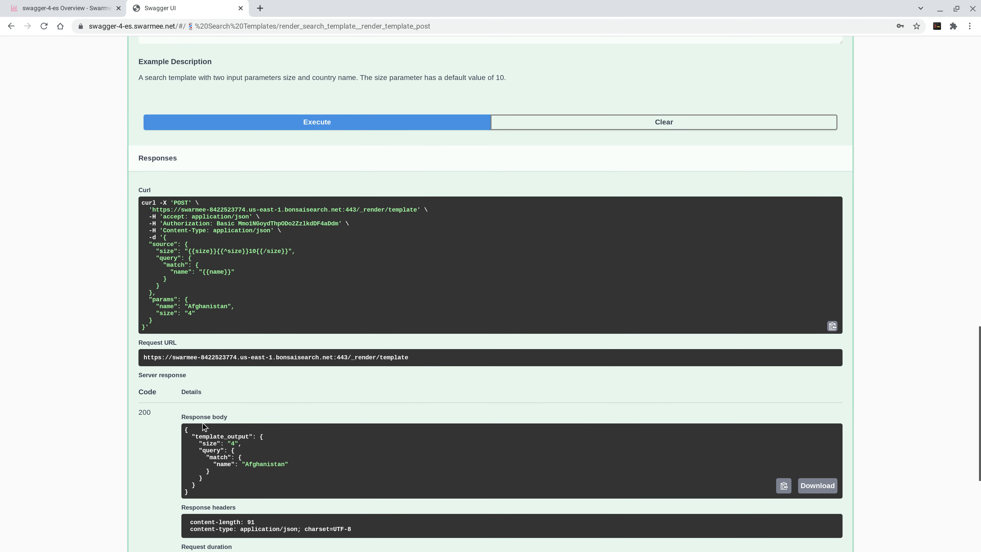
double_click(191, 312)
drag(265, 438, 195, 486)
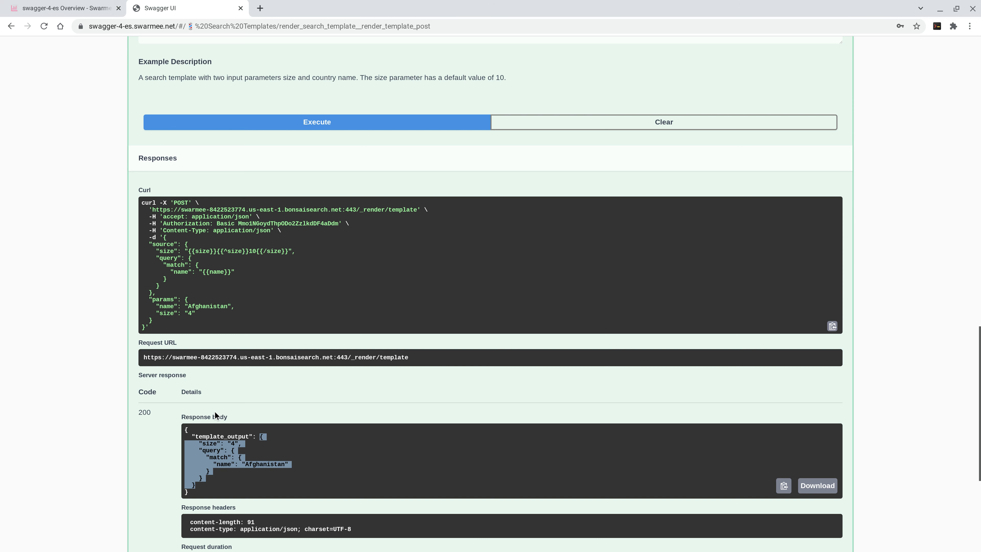
Step: Load the "Render supplied template into multiple search types" example into the render request body and execute it
scroll(102, 338, up, 5)
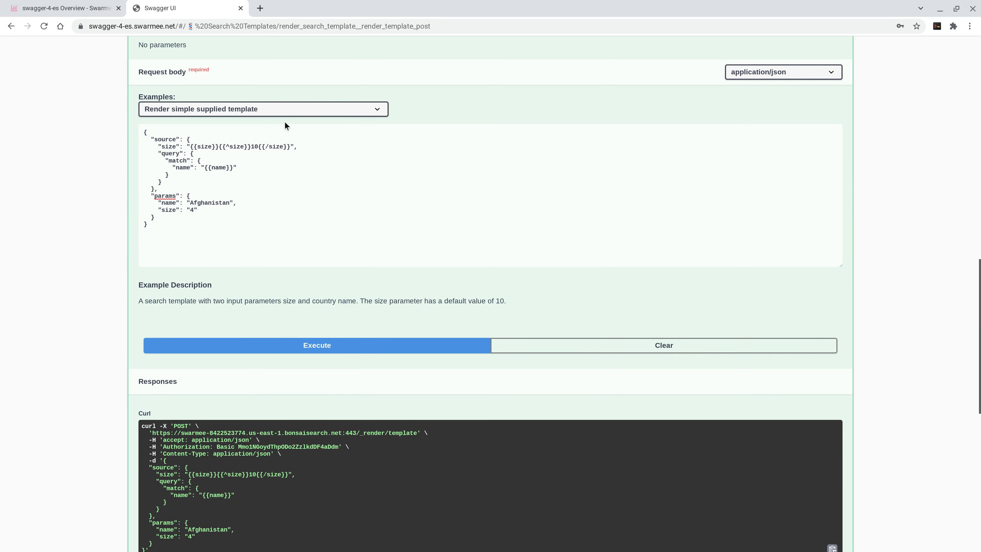
click(276, 106)
click(271, 140)
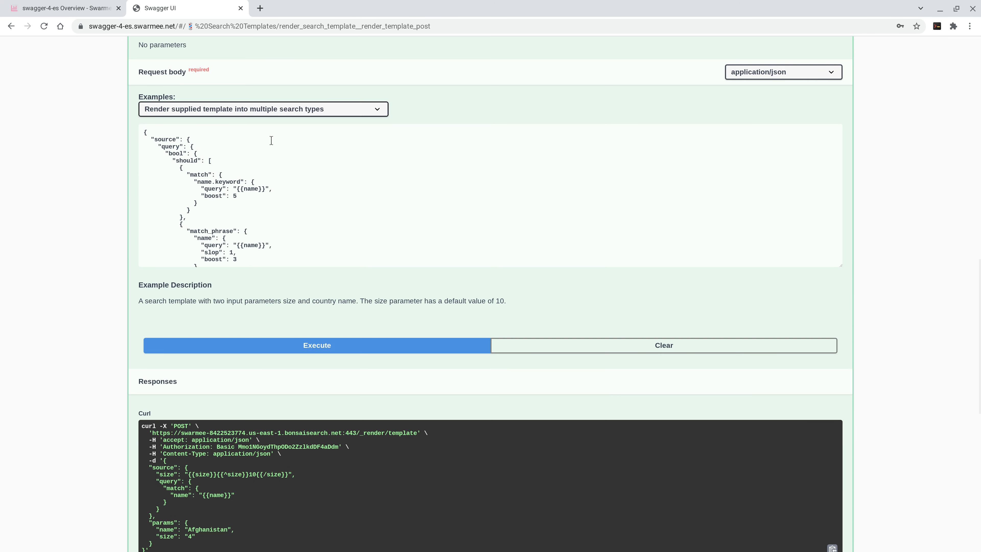
click(295, 345)
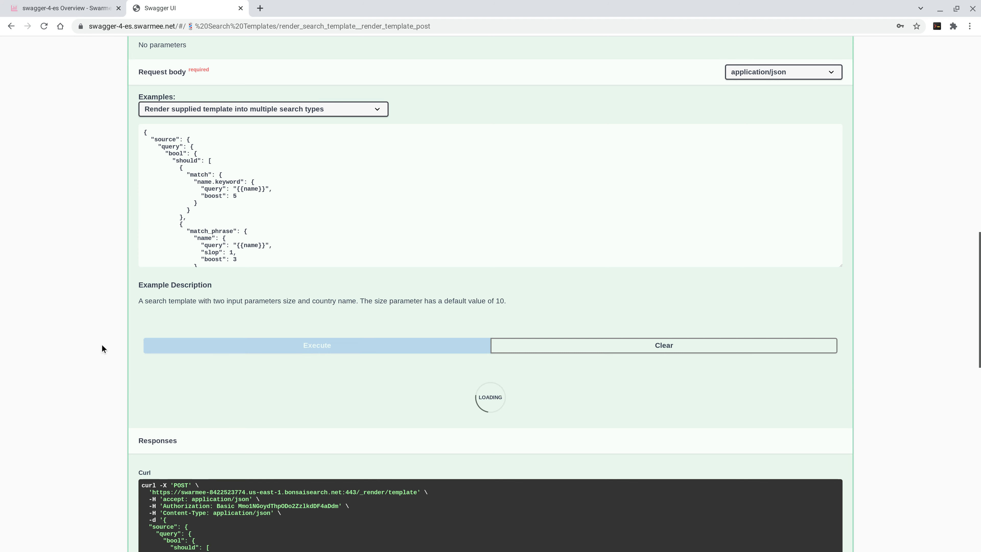
Step: Examine how the name and size parameters are filled into the rendered multiple-search-type query in the response body
scroll(116, 346, down, 10)
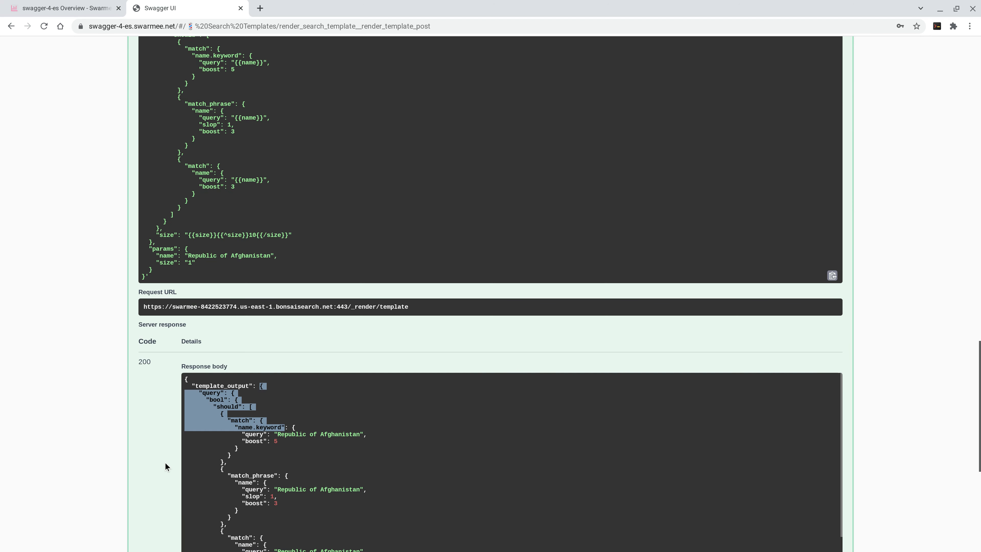
click(165, 463)
scroll(296, 451, down, 1)
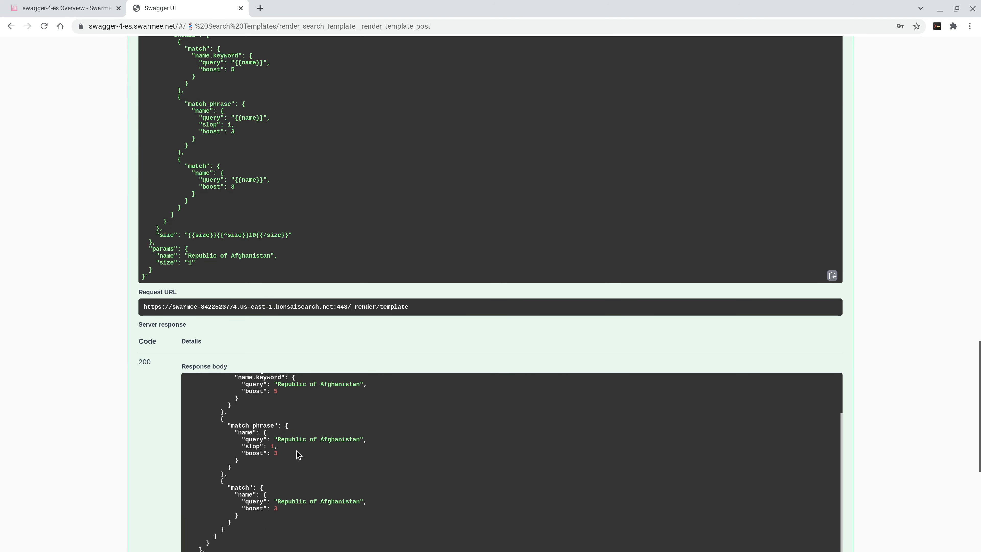
scroll(943, 462, down, 2)
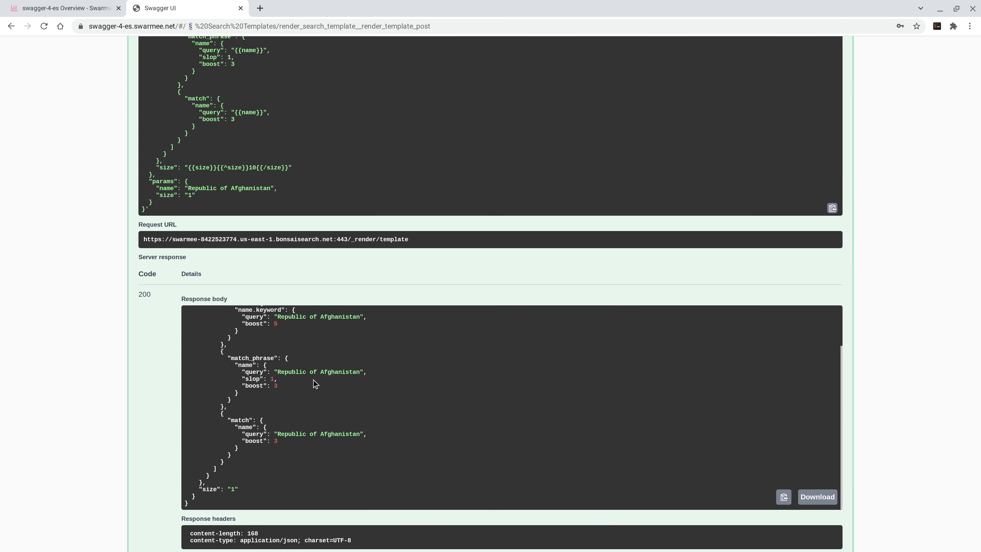
scroll(324, 409, up, 2)
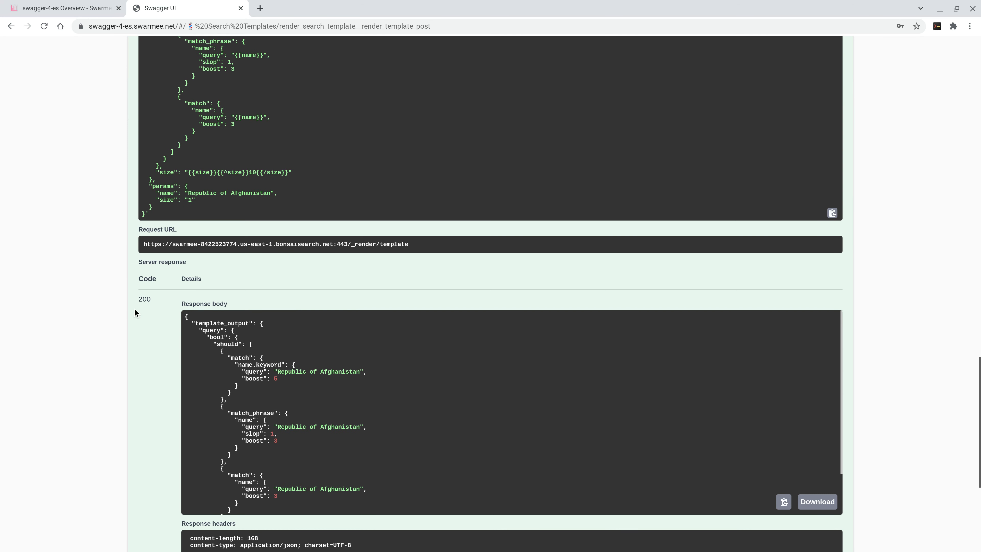
Step: Load the "Render saved template" example into the Render Search Template request body
scroll(117, 308, up, 7)
scroll(194, 187, up, 5)
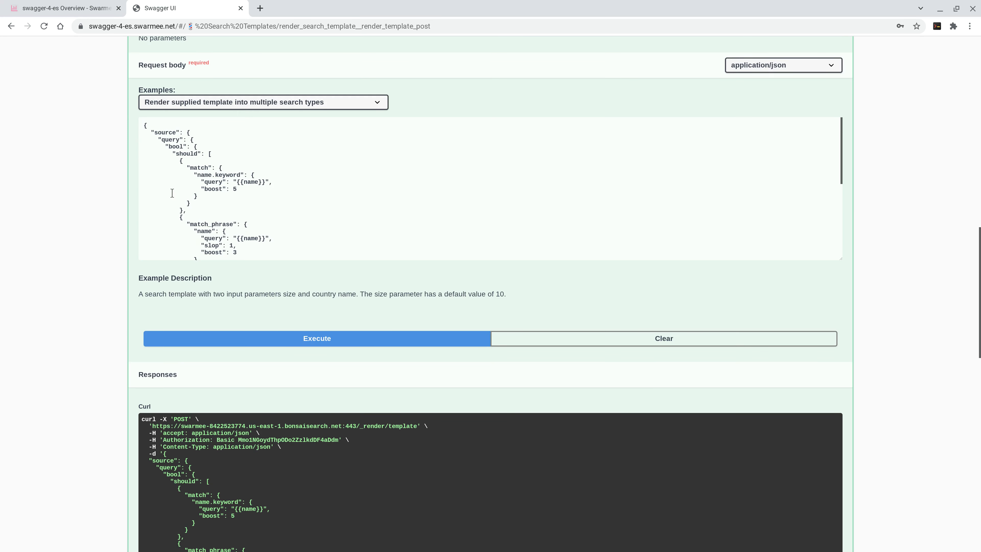
scroll(348, 131, up, 4)
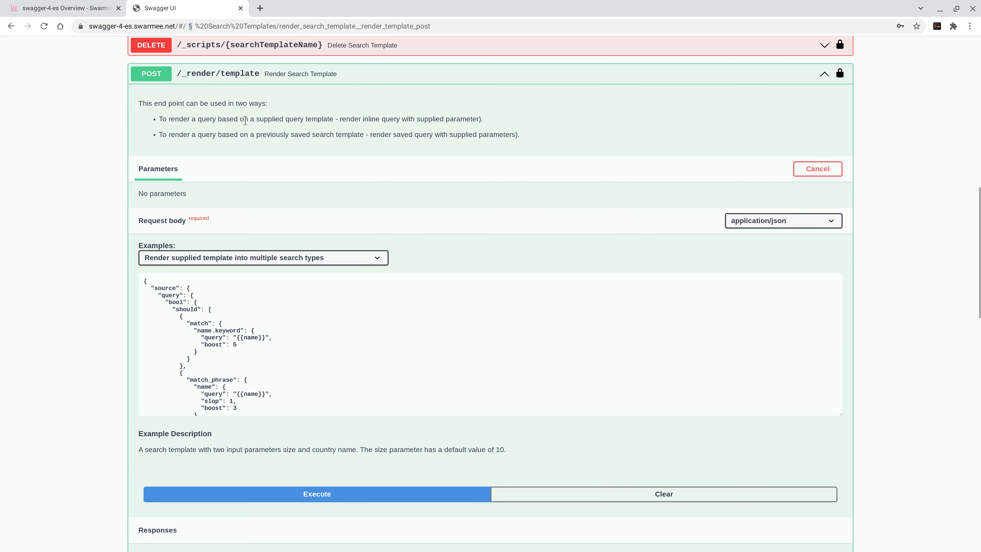
click(244, 257)
click(234, 307)
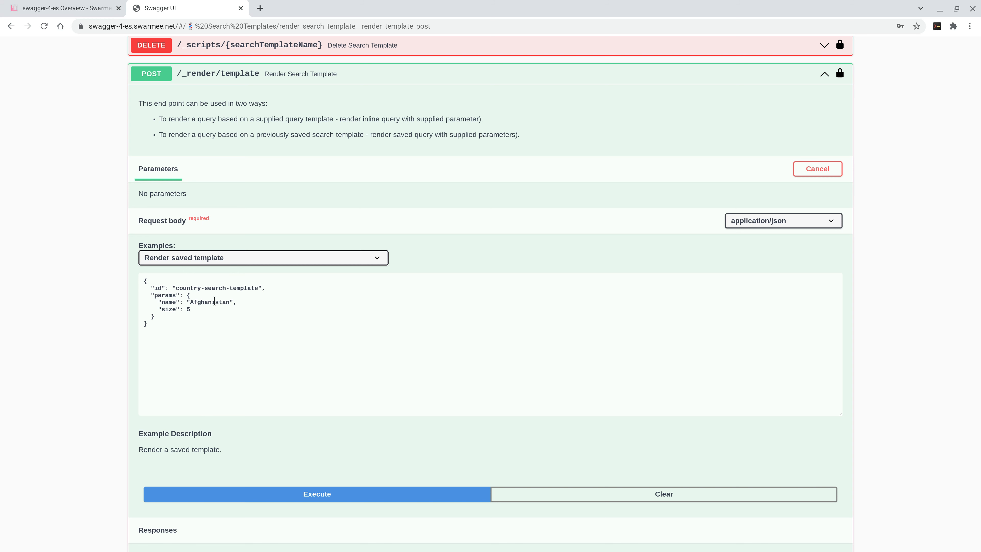
Step: Review the template id and parameters, and execute the render request for country-search-template with name Afghanistan and size 5
click(177, 286)
drag(176, 286, 259, 288)
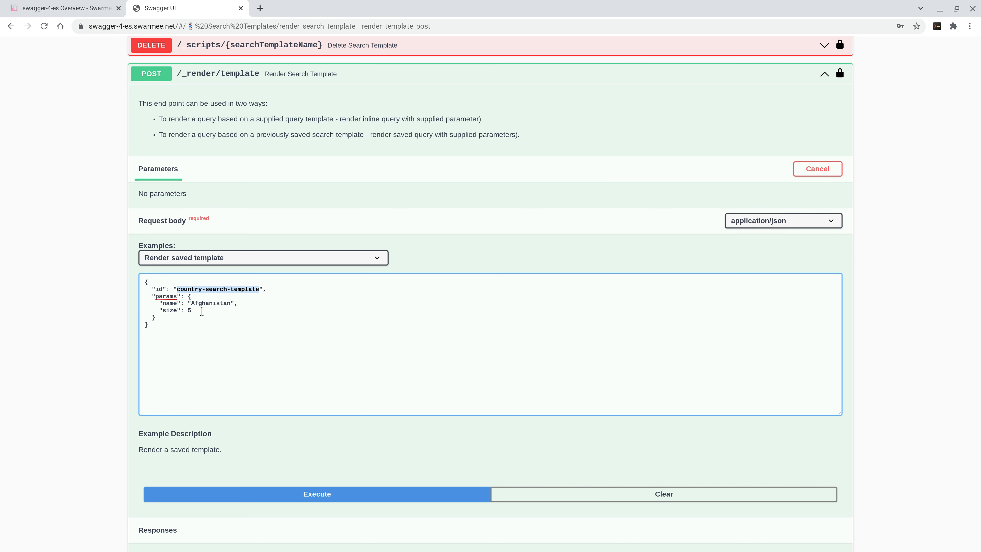
drag(166, 339, 138, 284)
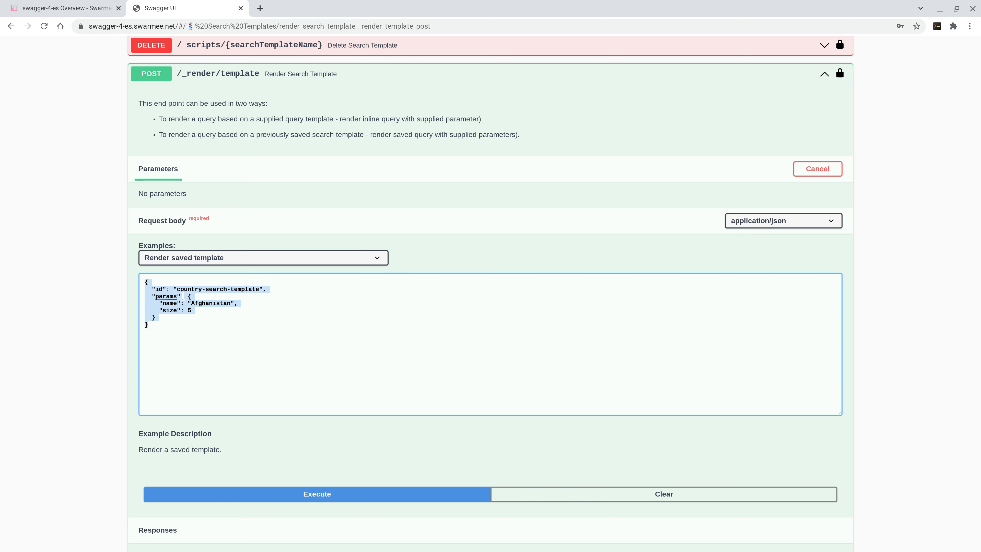
scroll(120, 405, down, 3)
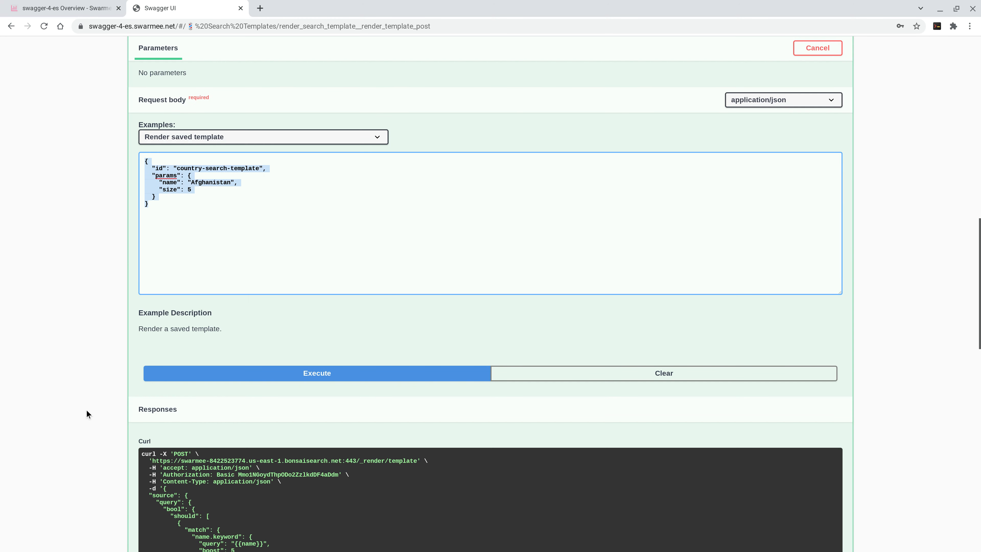
scroll(86, 410, down, 2)
click(263, 304)
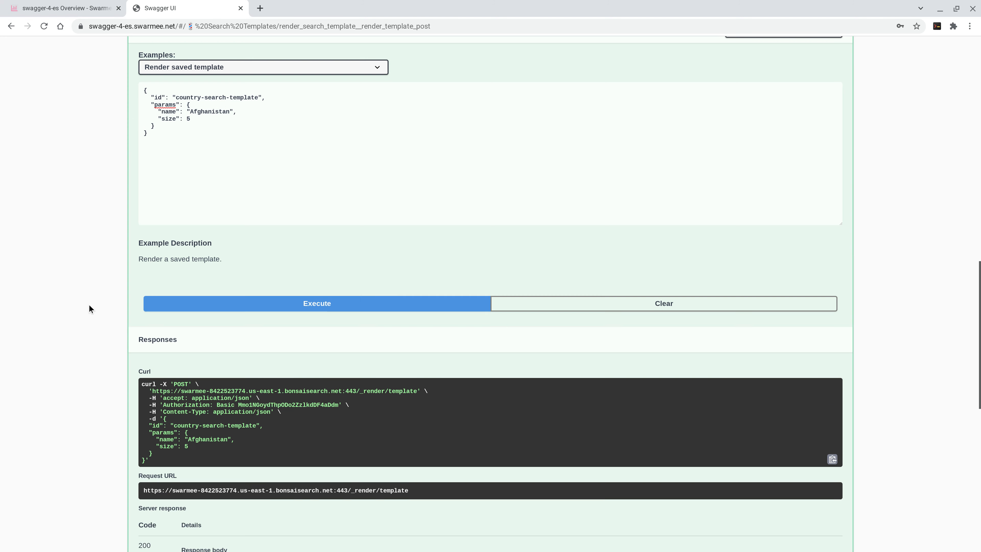
Step: Compare the rendered saved-template response with its short request body, and collapse the Render Search Template endpoint
scroll(89, 305, down, 7)
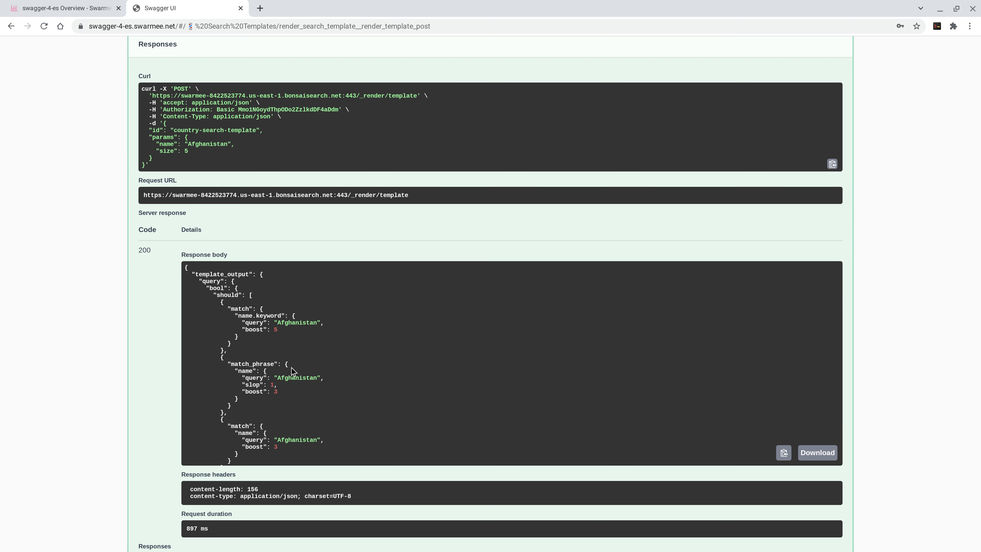
scroll(150, 268, up, 8)
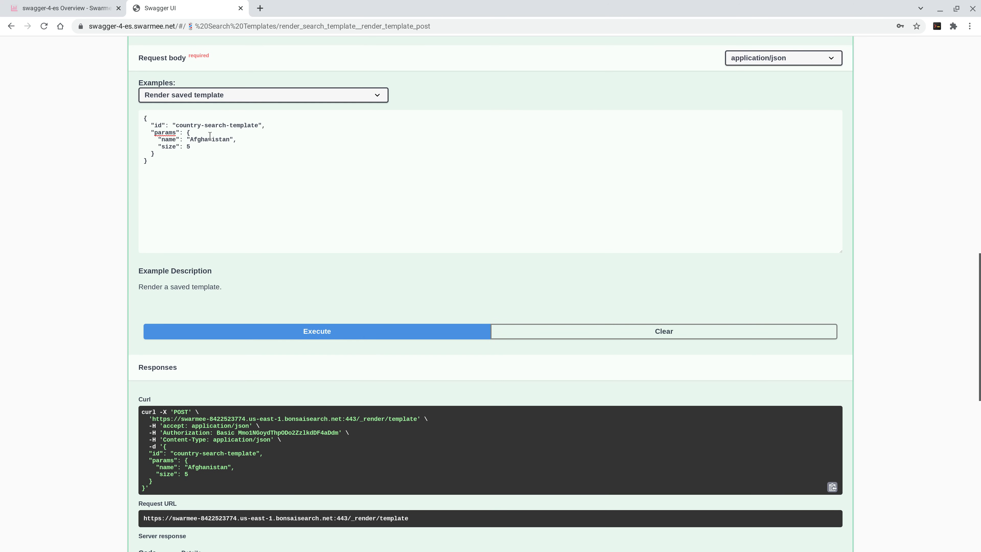
drag(148, 161, 127, 118)
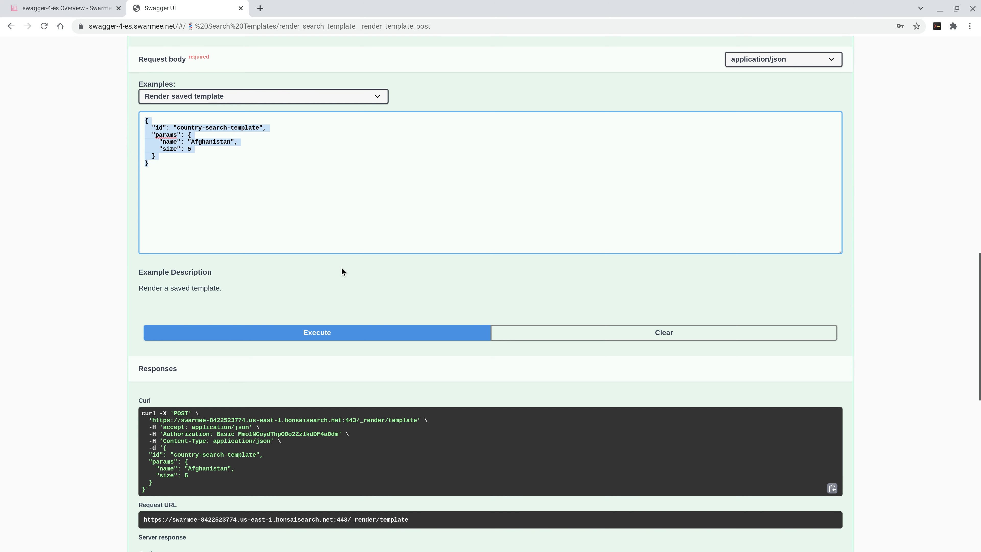
scroll(477, 78, up, 4)
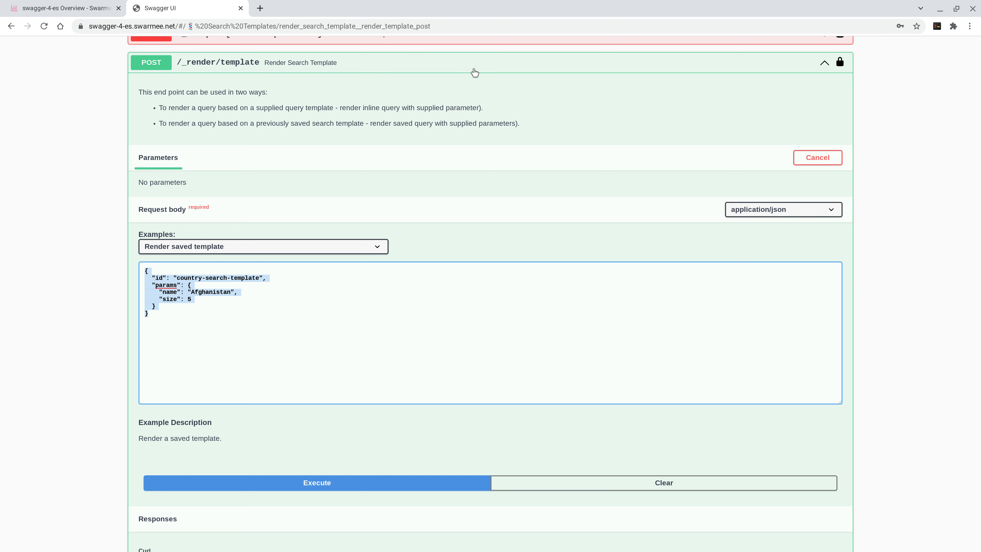
click(475, 71)
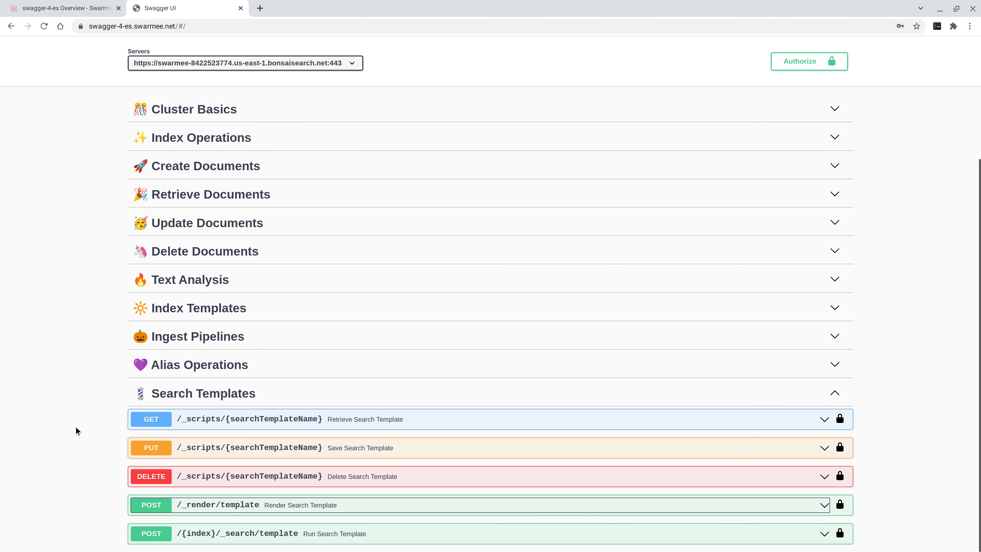
key(Tab)
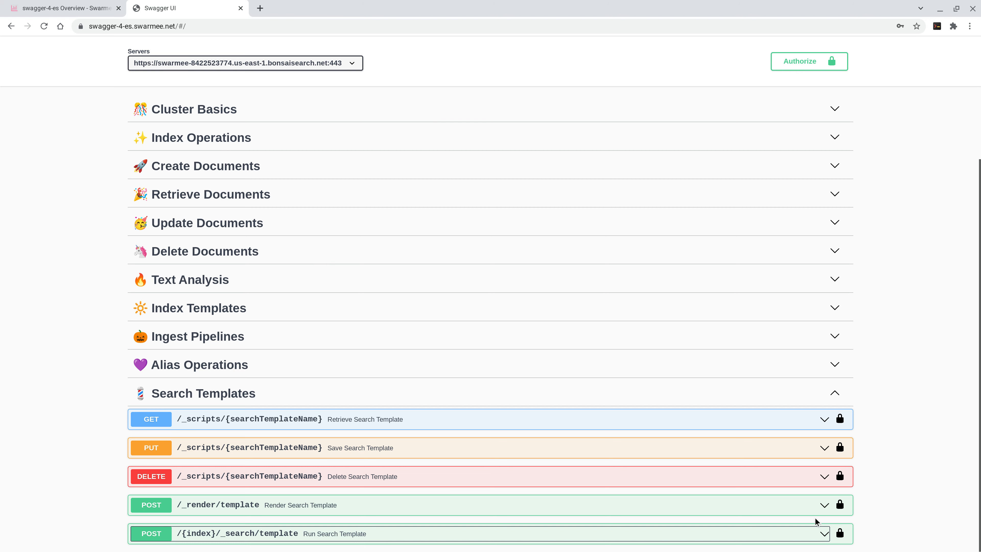
Step: Expand the Run Search Template endpoint and make its request editable for the country index
key(Return)
scroll(880, 500, down, 5)
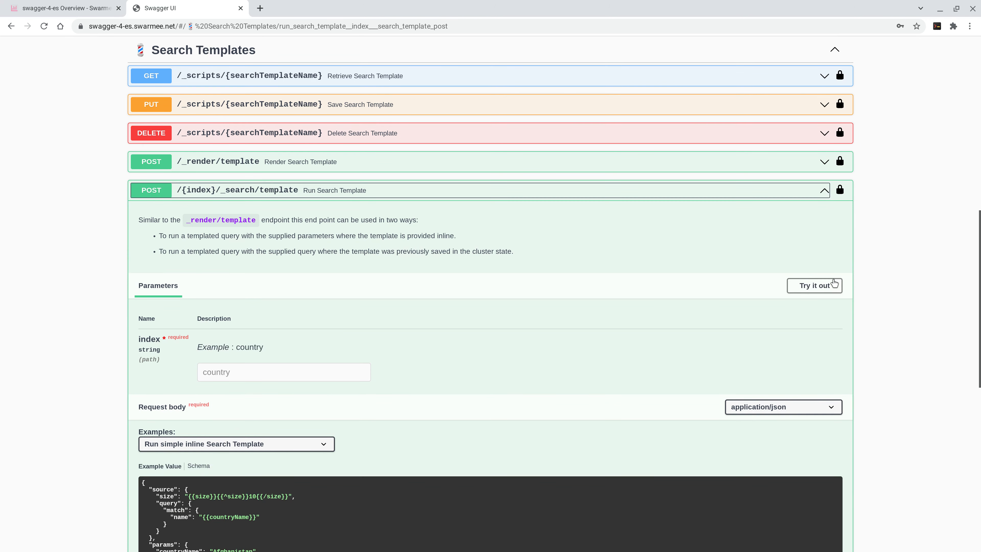
click(834, 285)
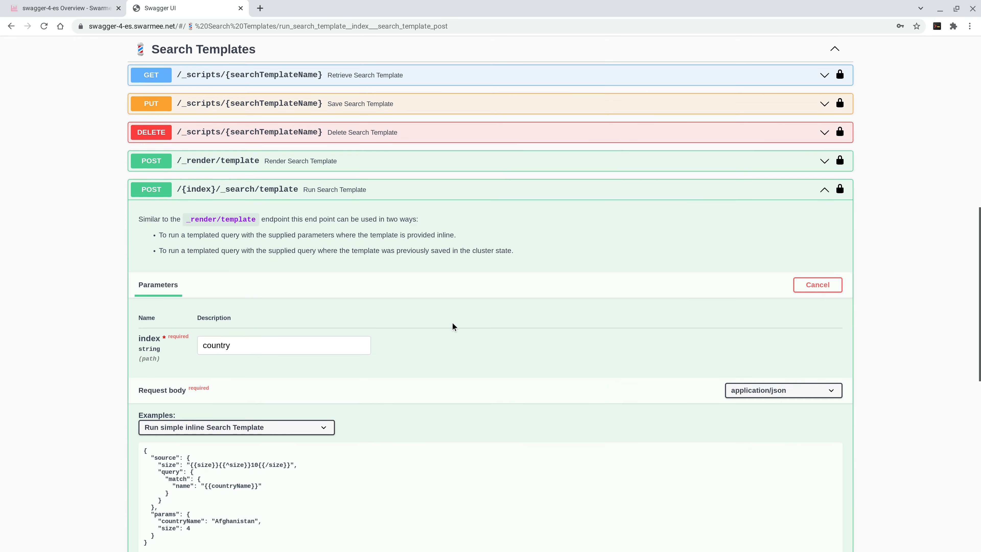
Step: Execute the simple inline search template on the country index with countryName Afghanistan and size 4, and inspect the response body
scroll(453, 326, down, 3)
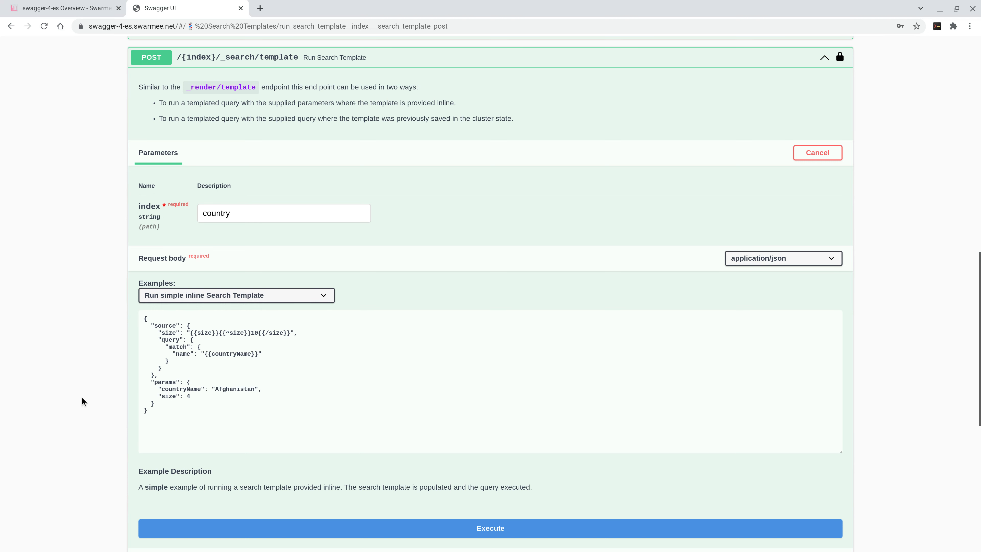
scroll(82, 398, down, 3)
scroll(90, 401, up, 1)
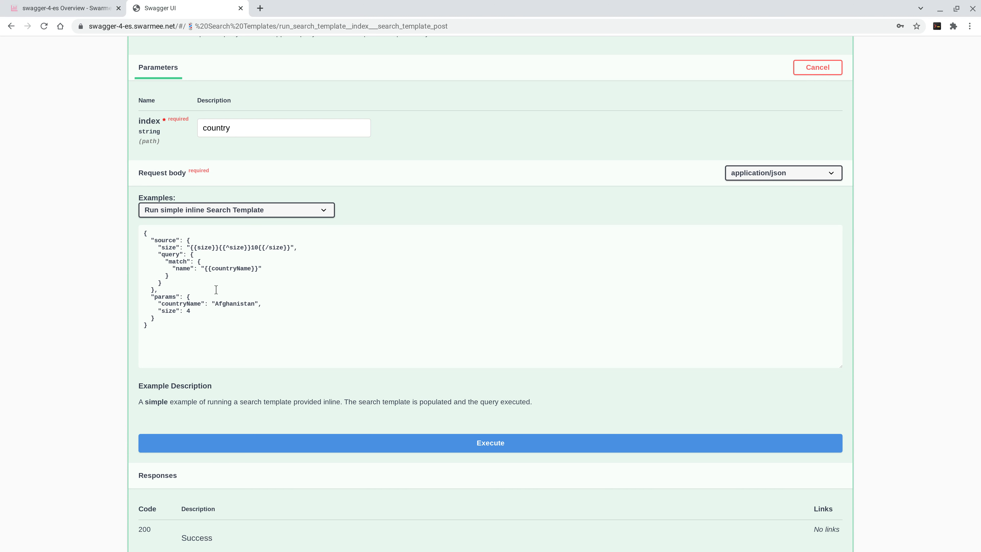
click(261, 447)
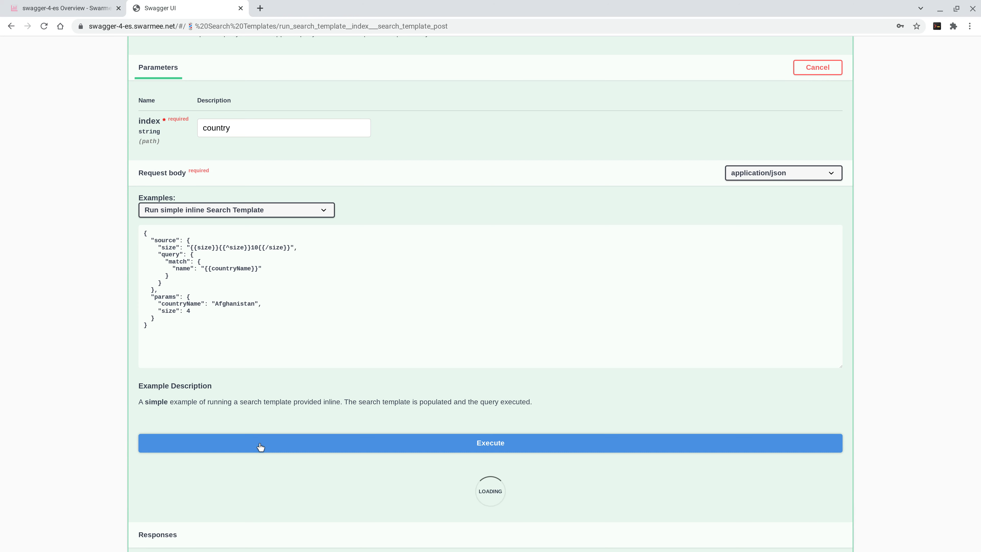
scroll(97, 341, down, 5)
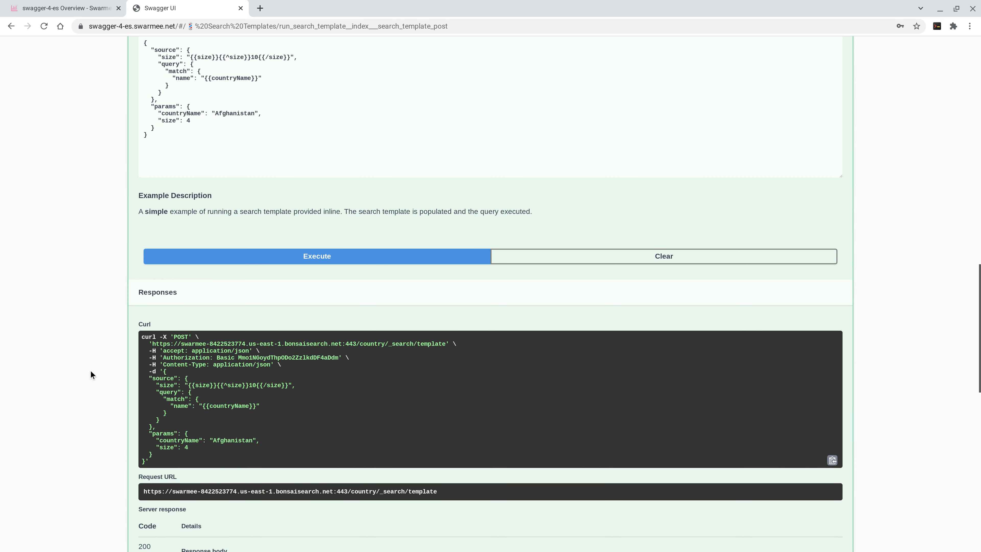
scroll(103, 421, down, 3)
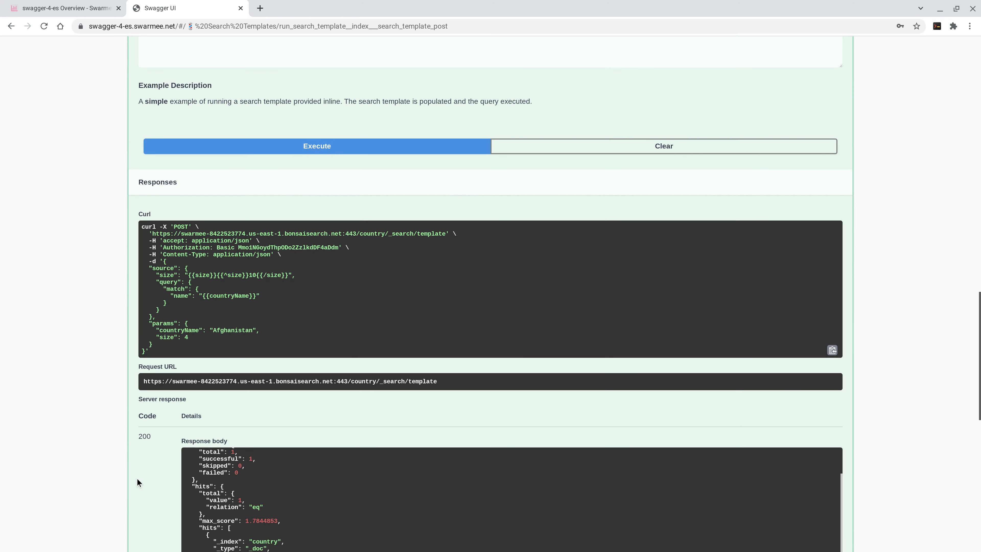
scroll(137, 479, down, 4)
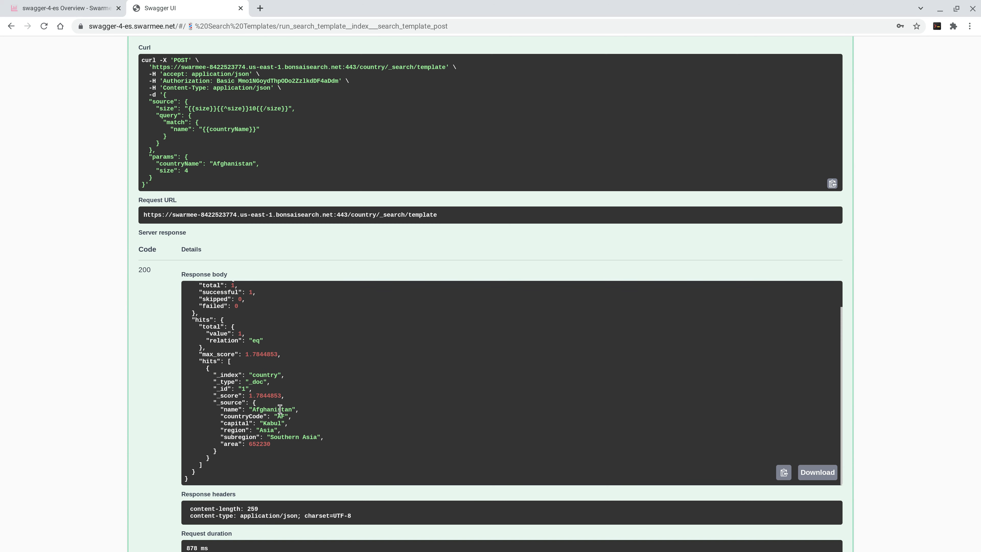
Step: Load the "Run saved Search Template" example and execute country-search-template on the country index with name Afghanistan and size 5
scroll(78, 315, up, 10)
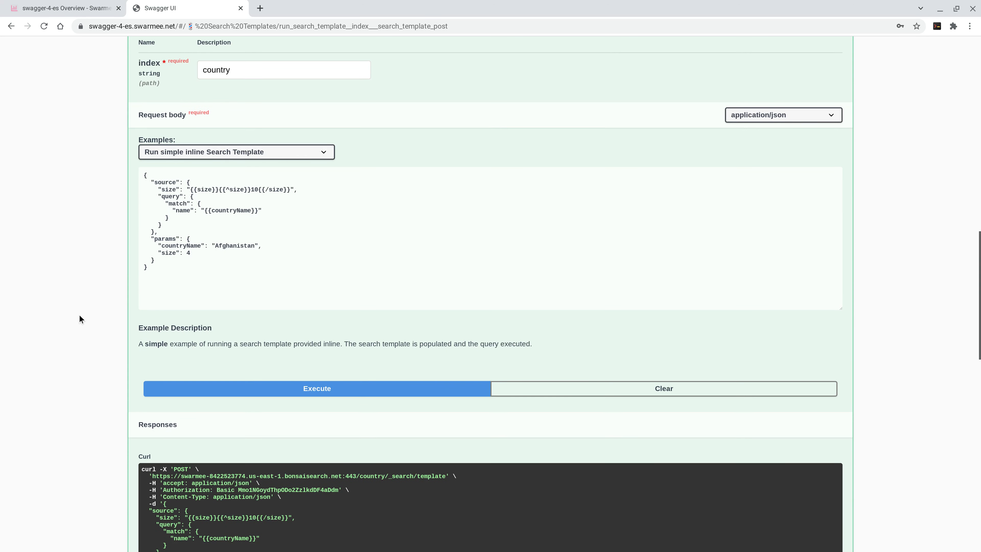
scroll(78, 315, up, 1)
click(252, 176)
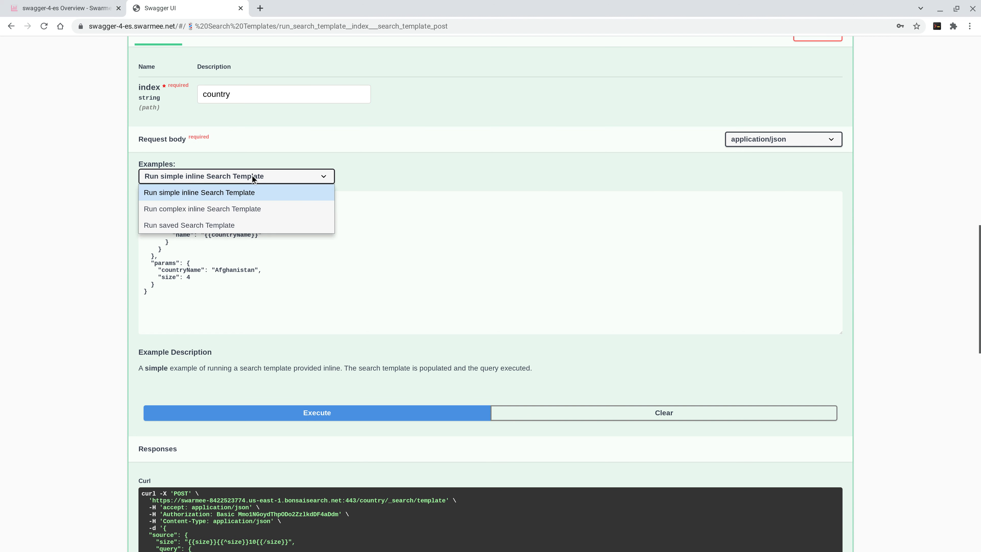
click(256, 224)
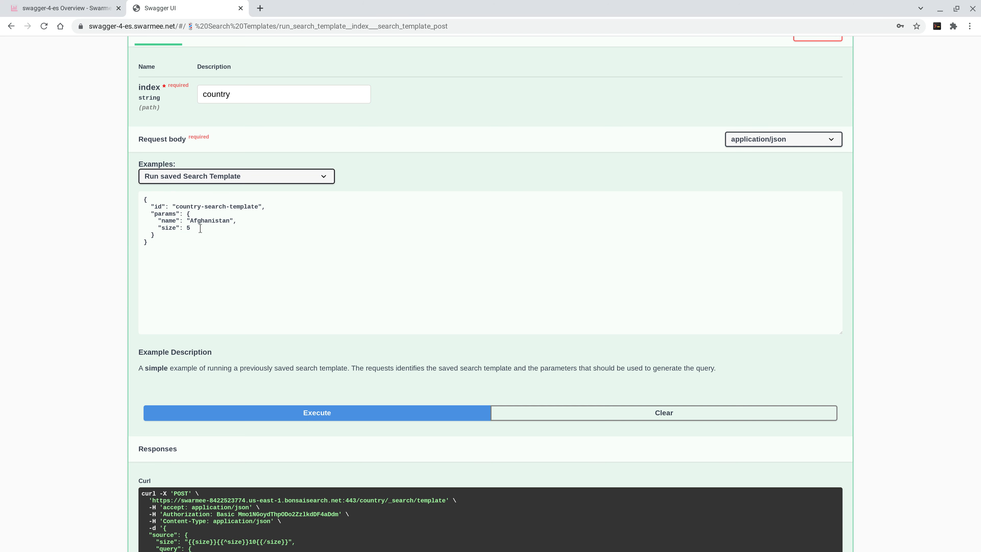
click(336, 413)
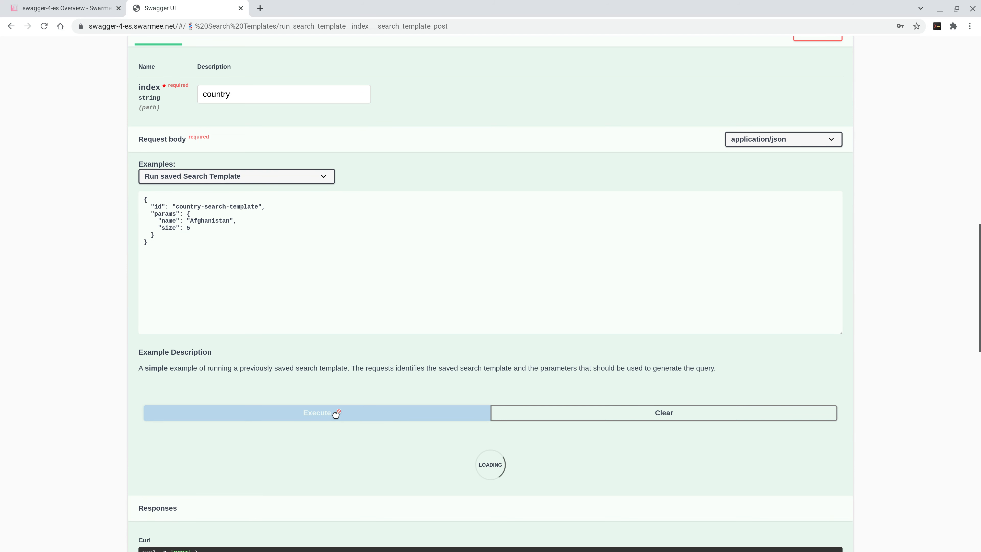
Step: Examine the matching country document in the saved-template response against its request body, and collapse the Run Search Template endpoint
scroll(119, 391, down, 4)
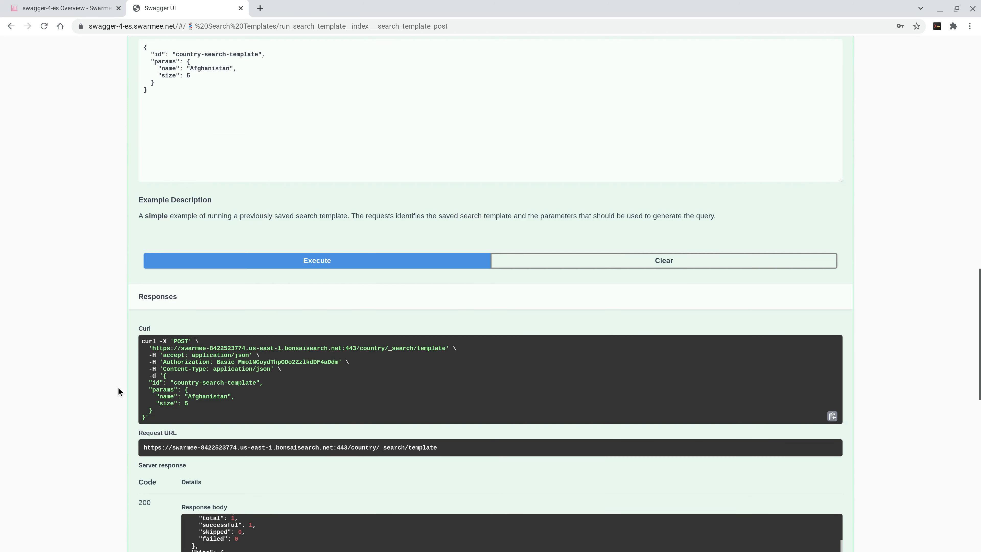
scroll(118, 388, down, 5)
double_click(263, 461)
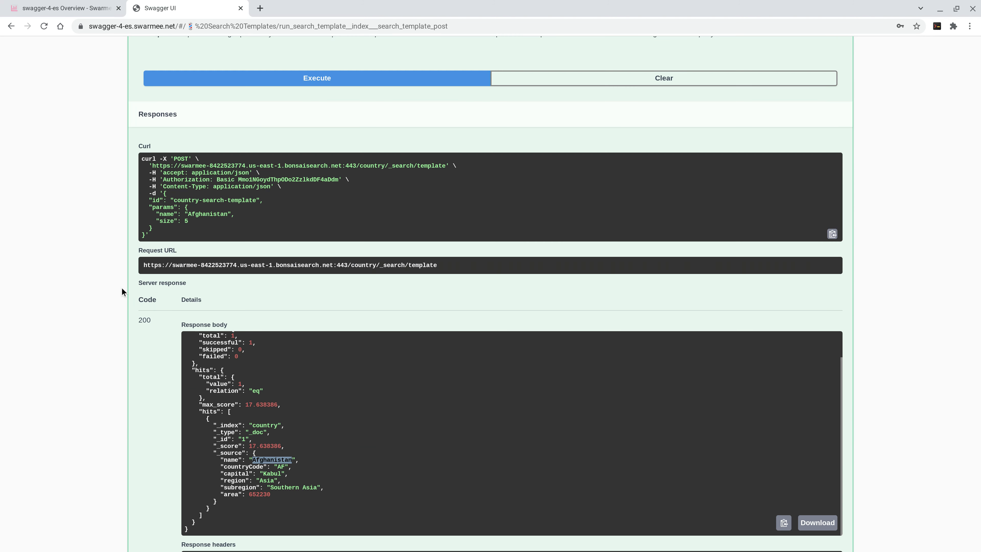
scroll(126, 296, up, 5)
scroll(126, 296, up, 3)
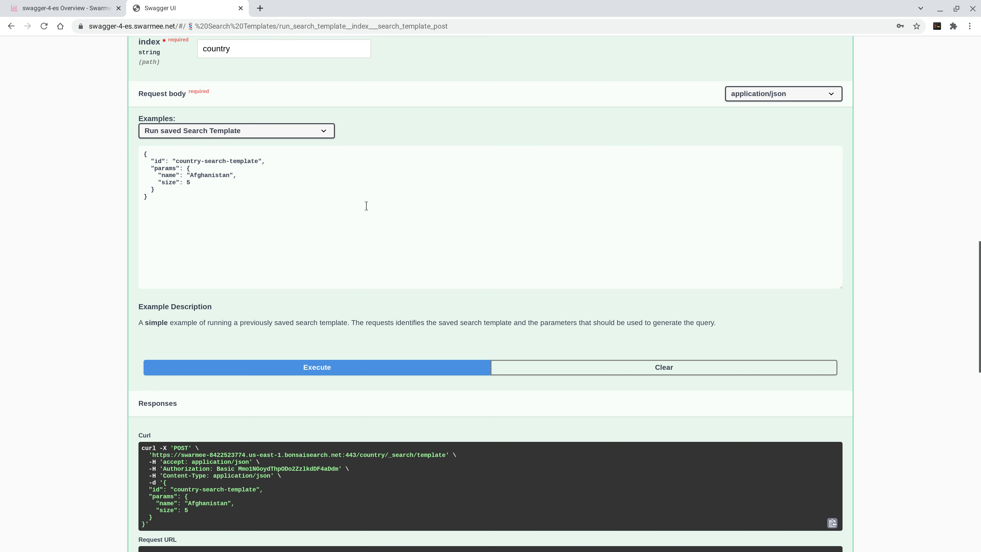
scroll(365, 206, up, 1)
scroll(401, 202, up, 3)
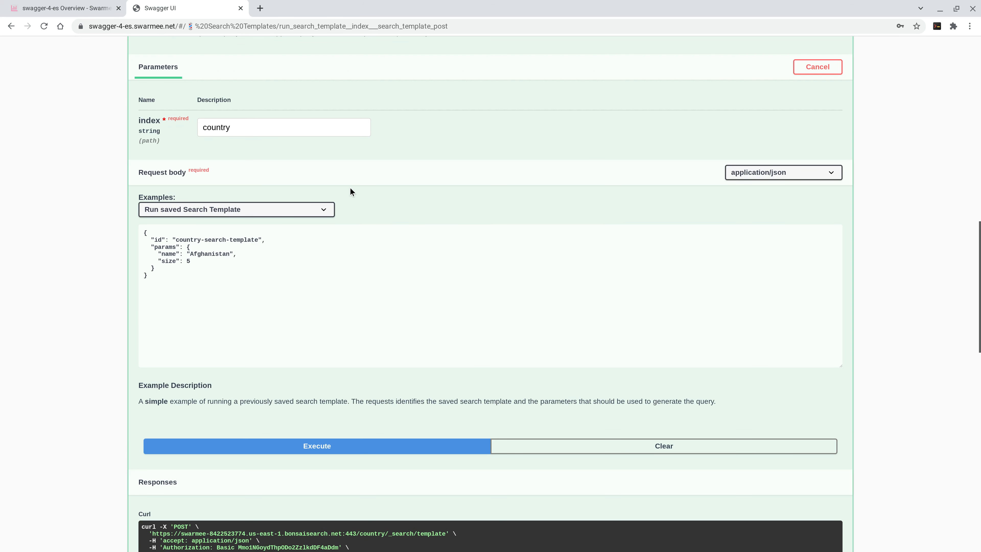
scroll(350, 189, up, 15)
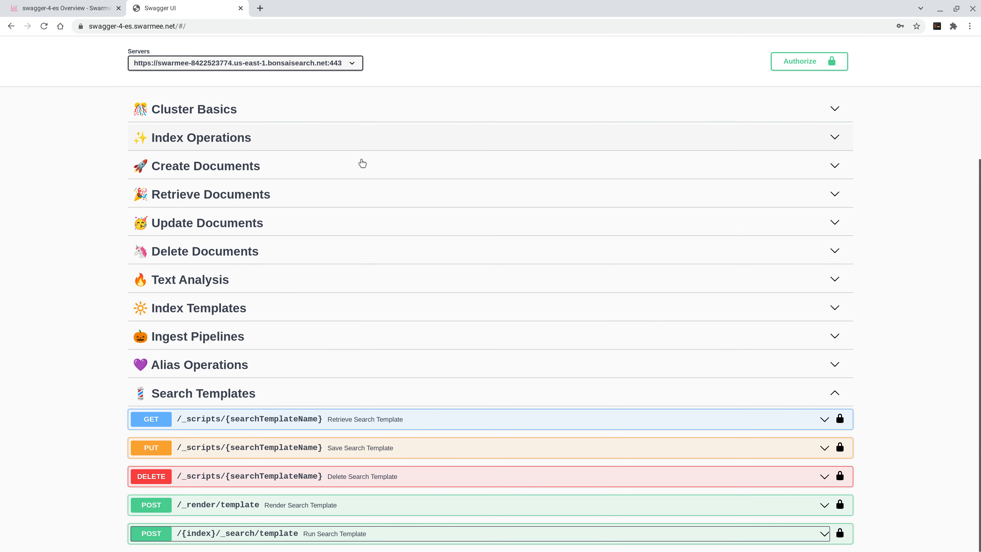